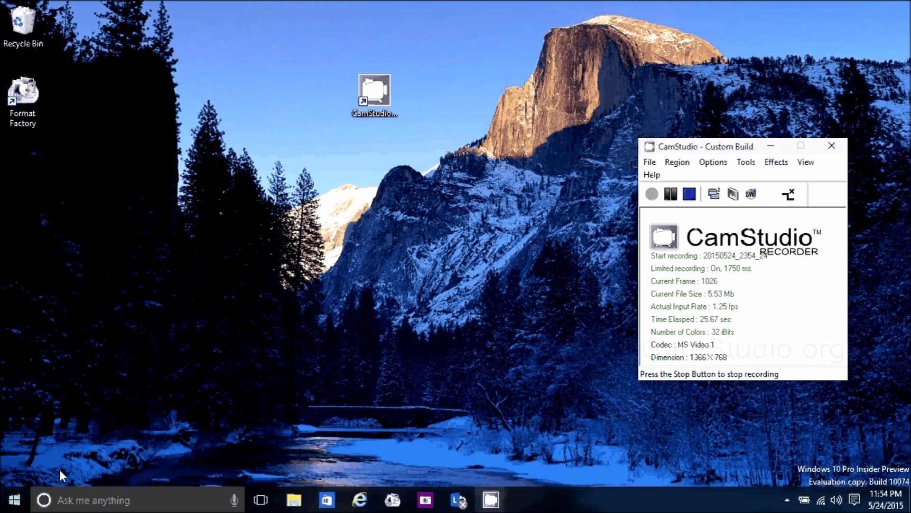
Open the Start menu from the taskbar's Start button
left_click(17, 500)
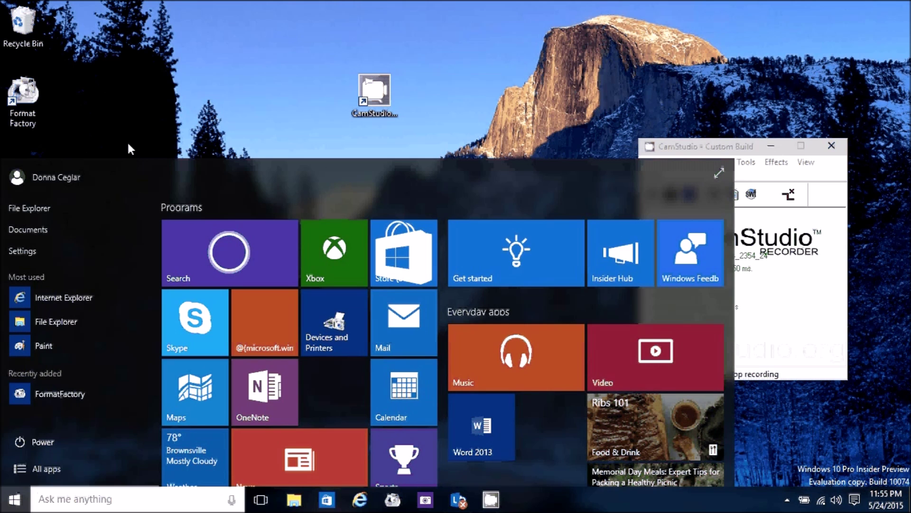
Close the Start menu with Esc to return to the desktop
key("Escape")
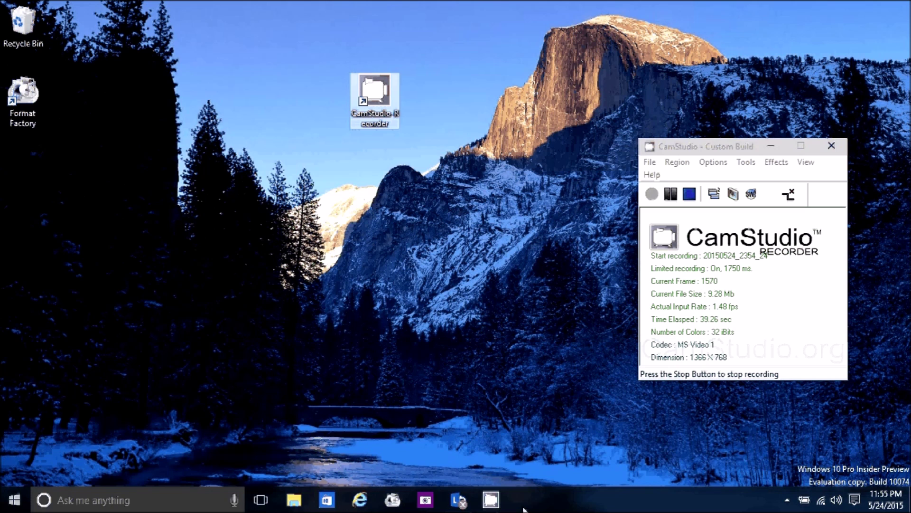
Open and close the Action Center, then stop the CamStudio recording
left_click(856, 499)
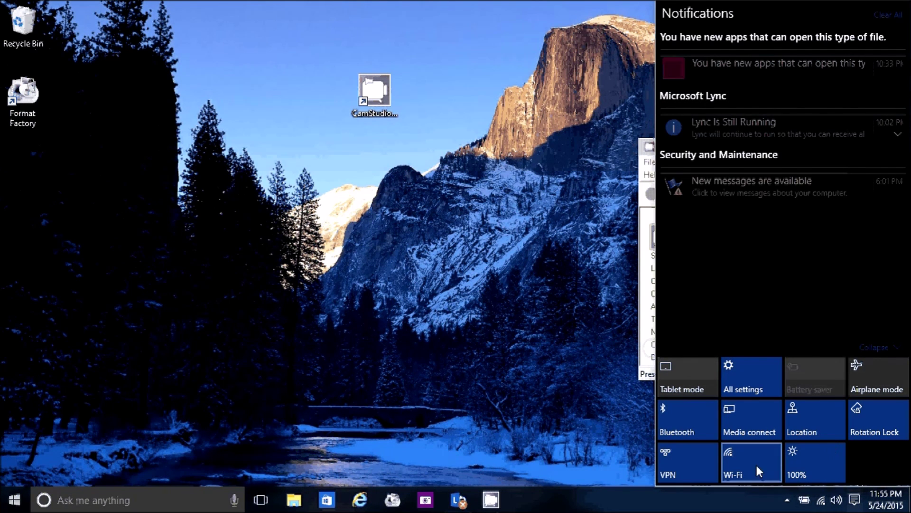
left_click(509, 331)
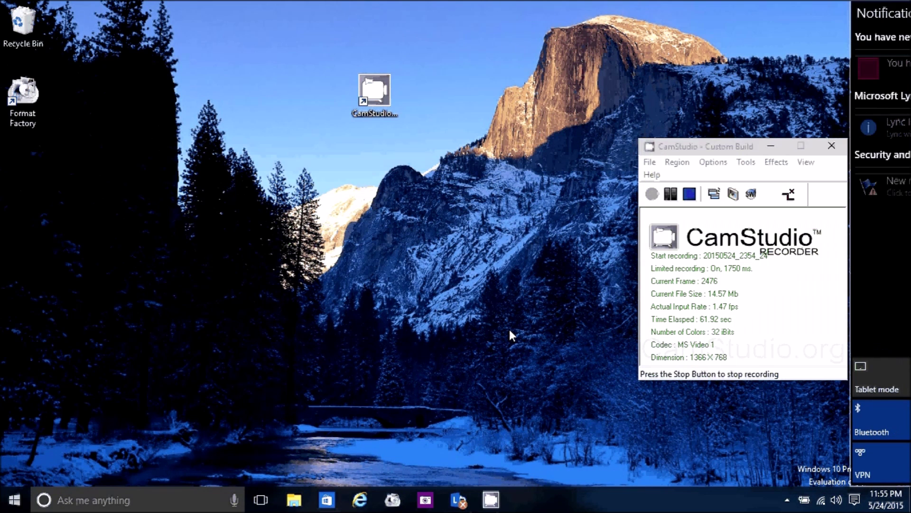
left_click(689, 193)
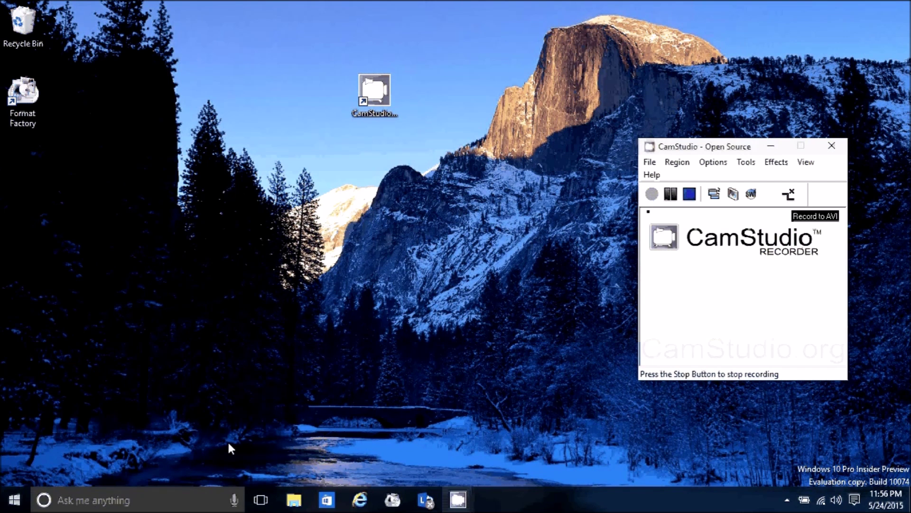
Unpin Devices and Printers from Start and move the Mail tile into its spot
left_click(23, 492)
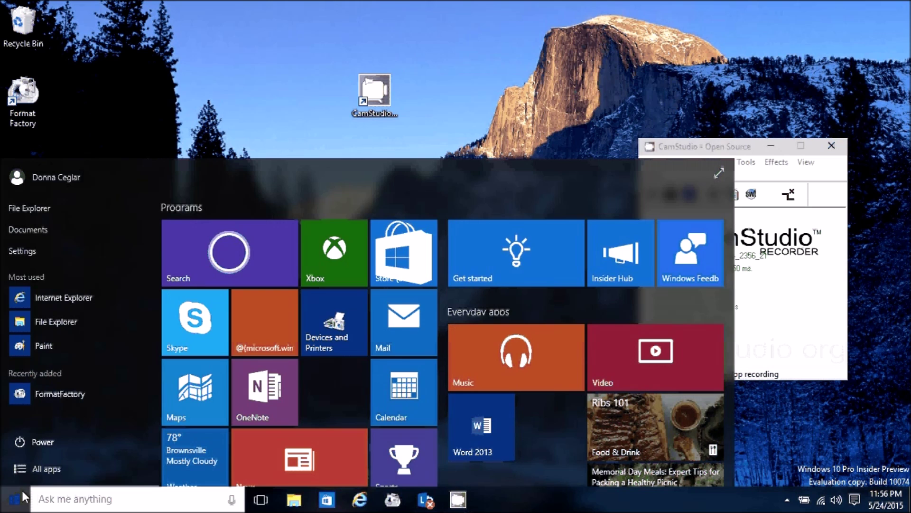
right_click(352, 322)
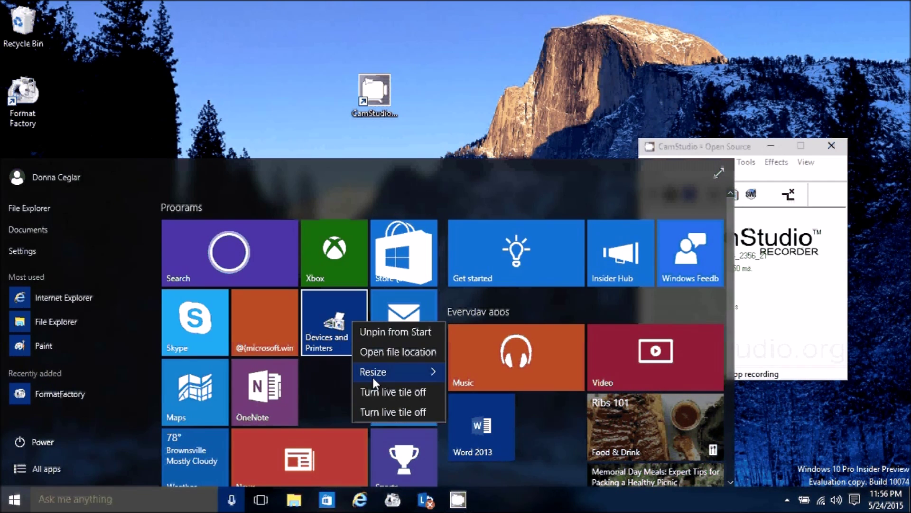
left_click(360, 332)
left_click_drag(388, 337, 325, 335)
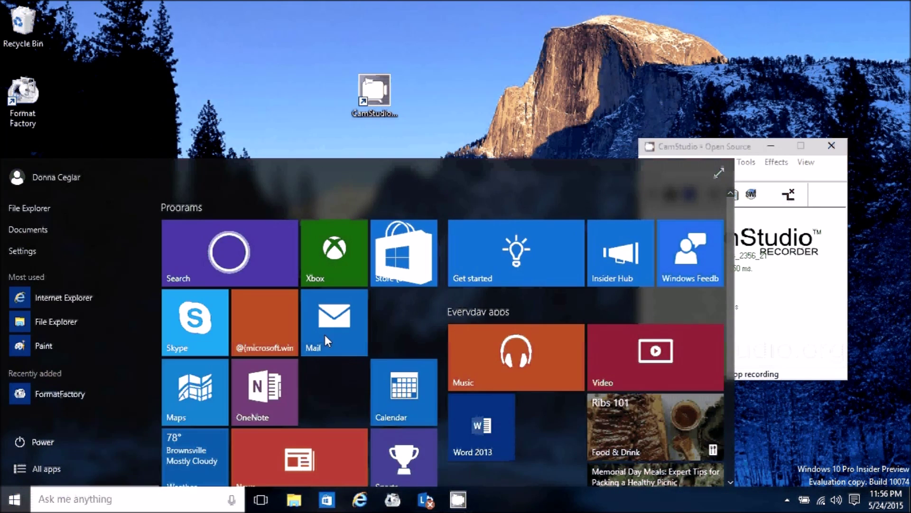
Resize the Word 2013 tile to Small, then back to Medium
right_click(457, 395)
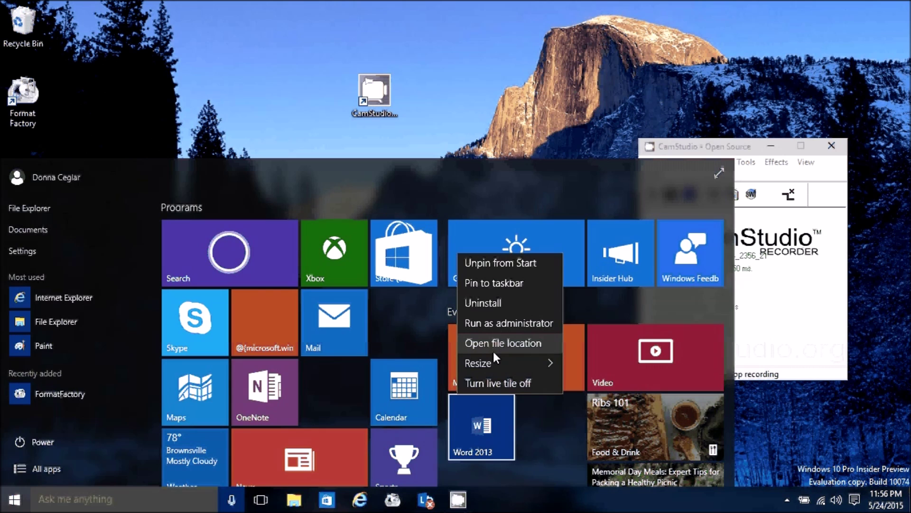
mouse_move(494, 358)
left_click(581, 363)
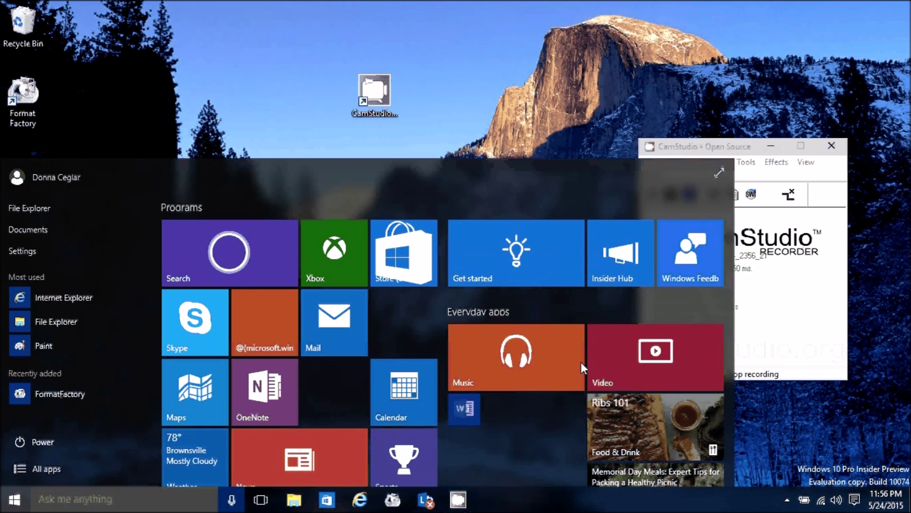
right_click(475, 405)
mouse_move(540, 379)
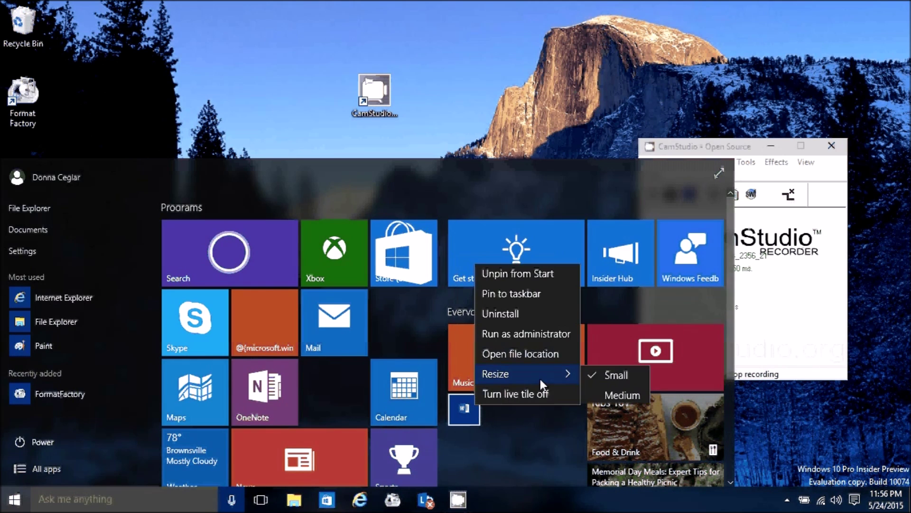
left_click(600, 394)
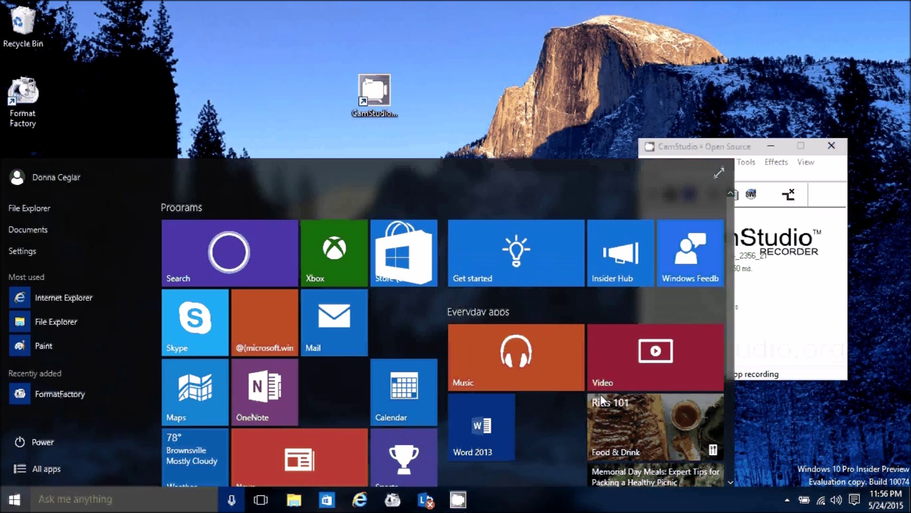
right_click(509, 415)
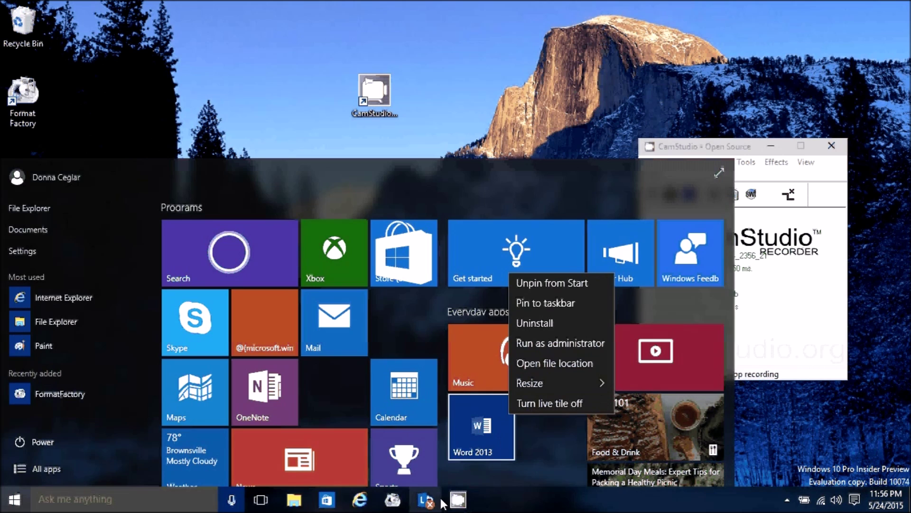
mouse_move(433, 505)
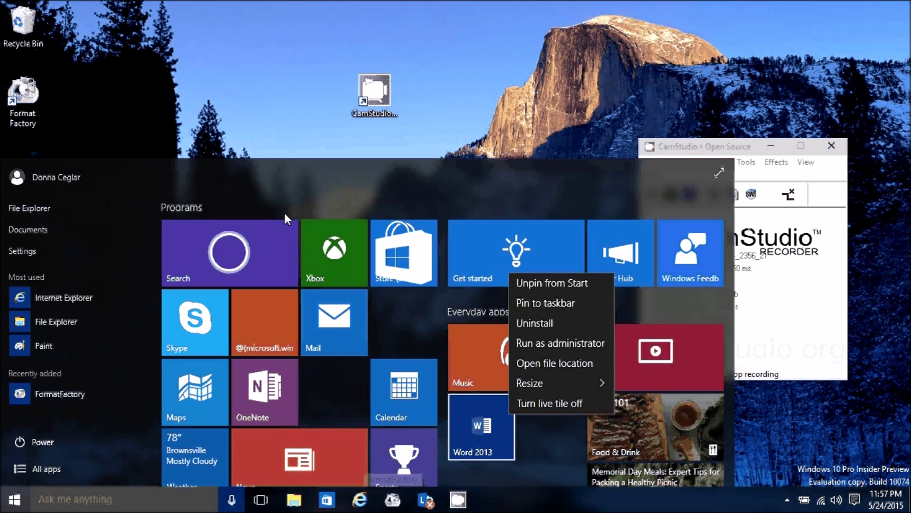
Dismiss the tile menu, check the account menu, then open Settings from Start and close it
left_click(45, 175)
left_click(43, 175)
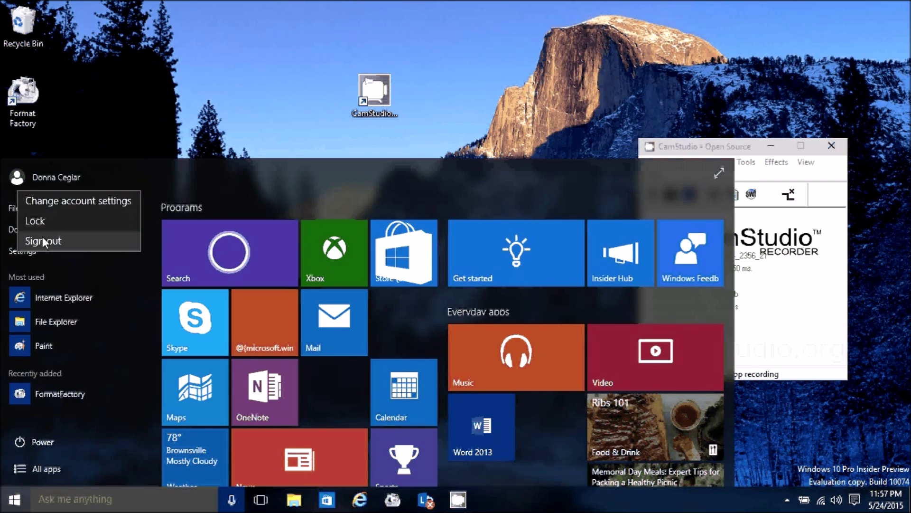
left_click(104, 176)
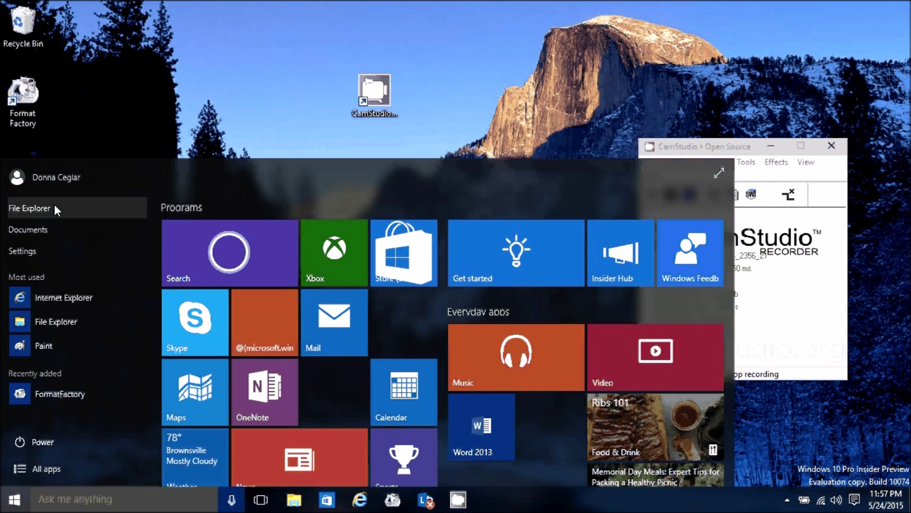
left_click(31, 249)
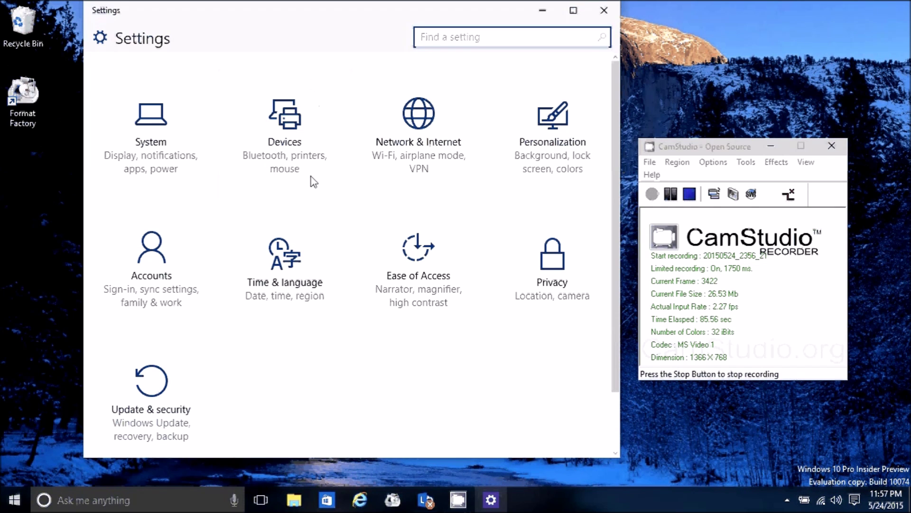
left_click(603, 12)
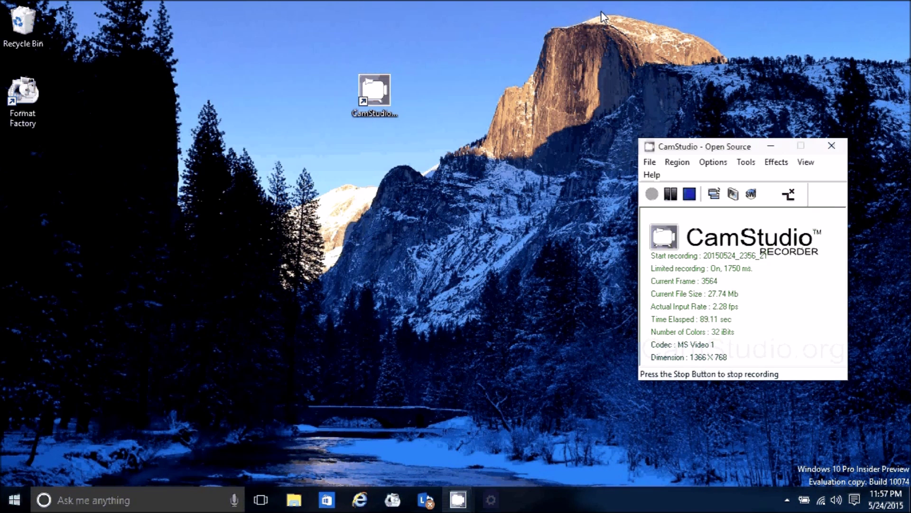
Browse All apps in Start and expand the Microsoft Office 2013 group
left_click(14, 500)
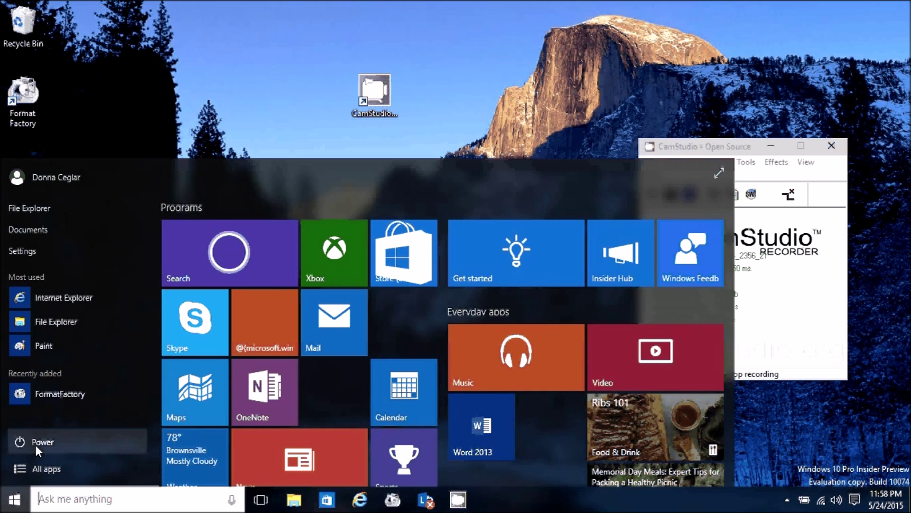
left_click(36, 469)
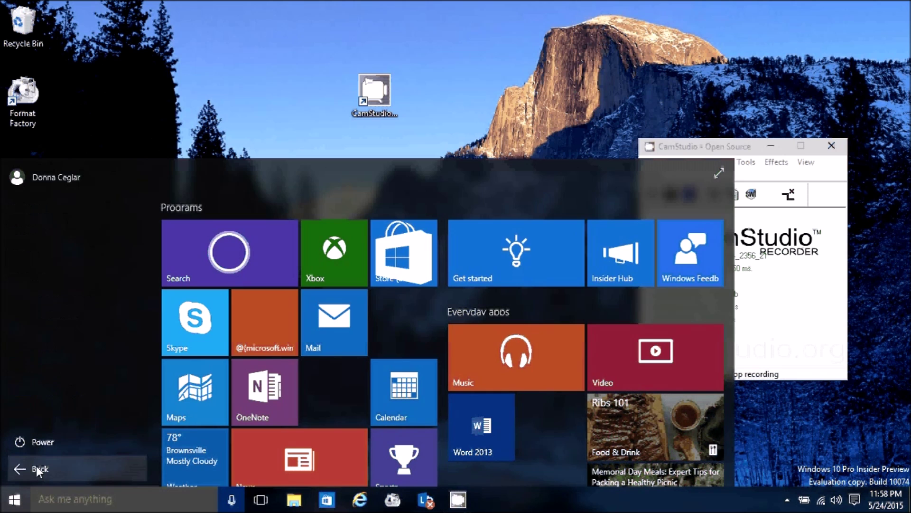
left_click_drag(157, 230, 166, 318)
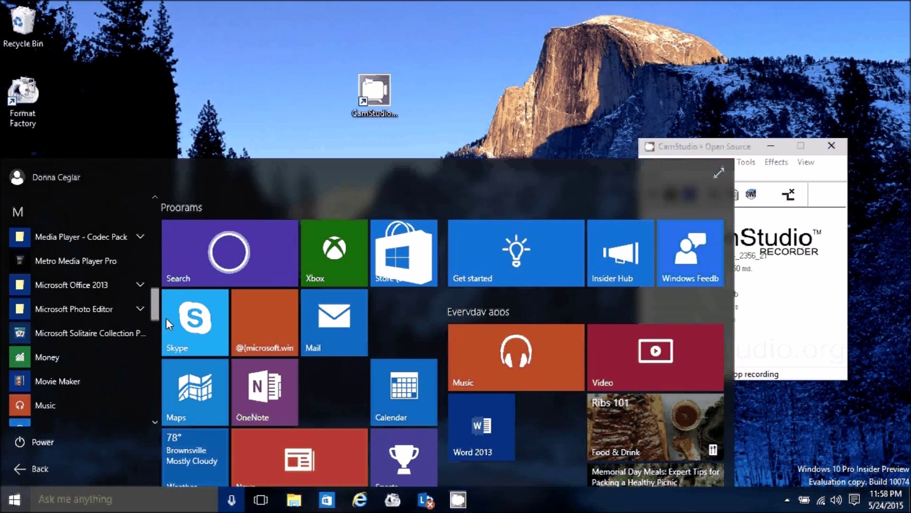
left_click(104, 285)
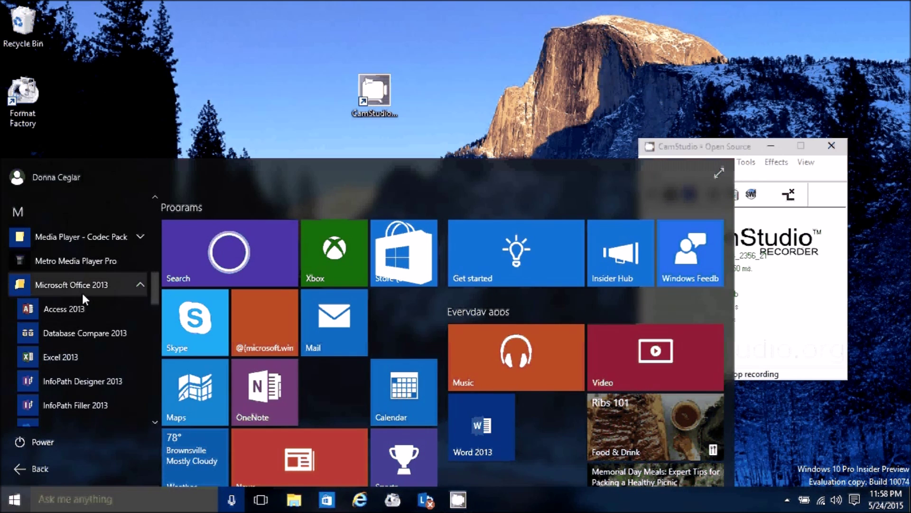
key("Escape")
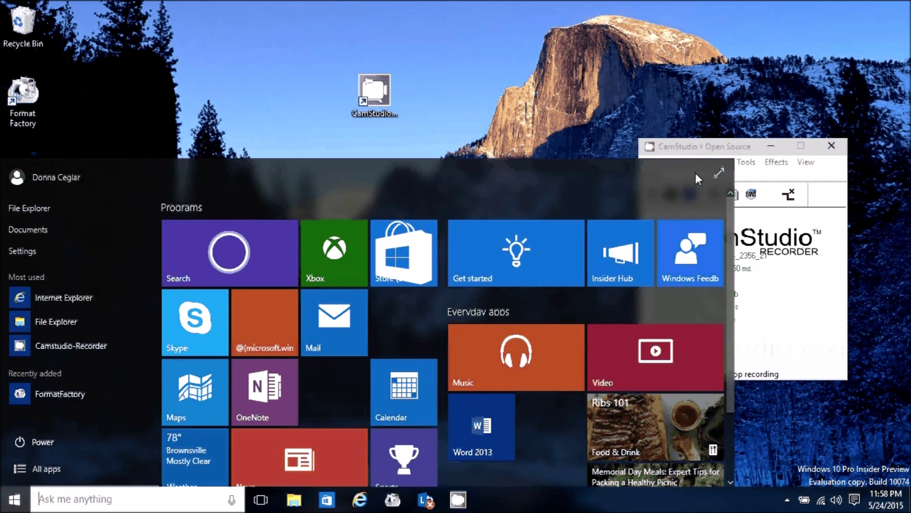
Toggle Start full screen and back, drag it taller, close it, and restart CamStudio recording
left_click(716, 172)
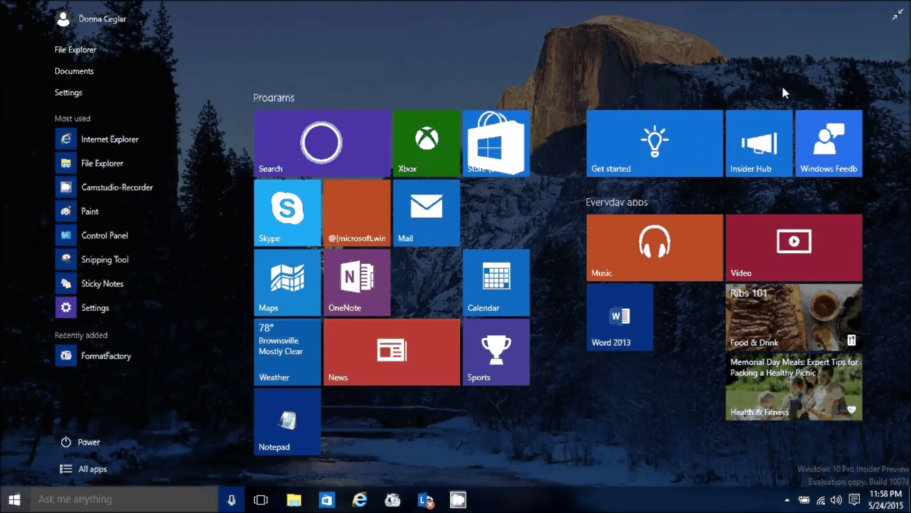
left_click(898, 18)
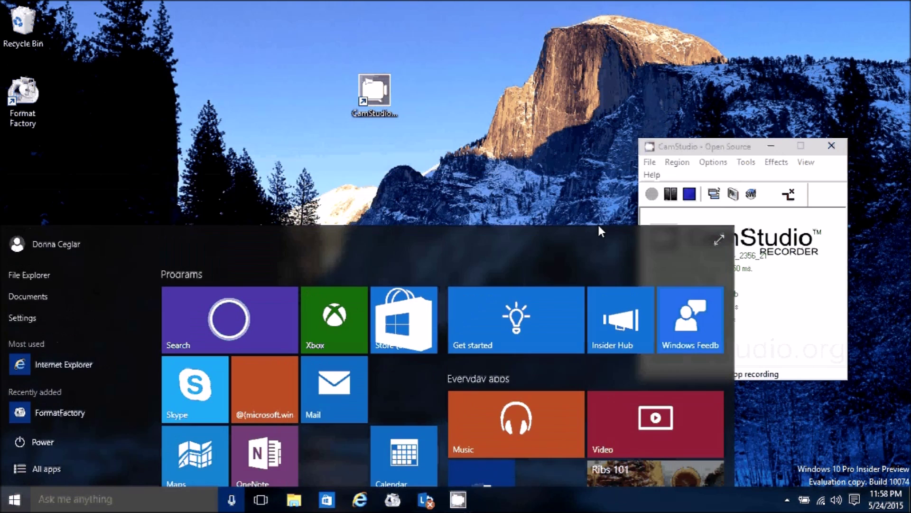
left_click_drag(597, 224, 602, 167)
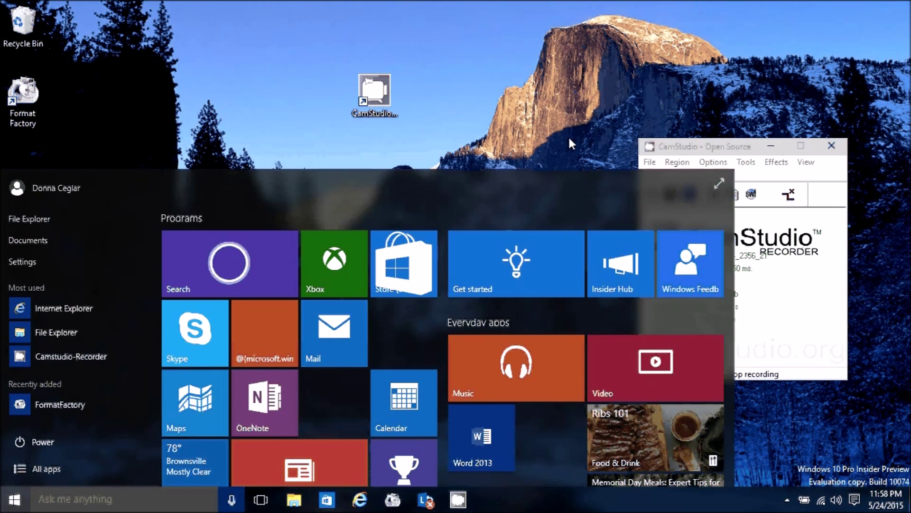
left_click(554, 110)
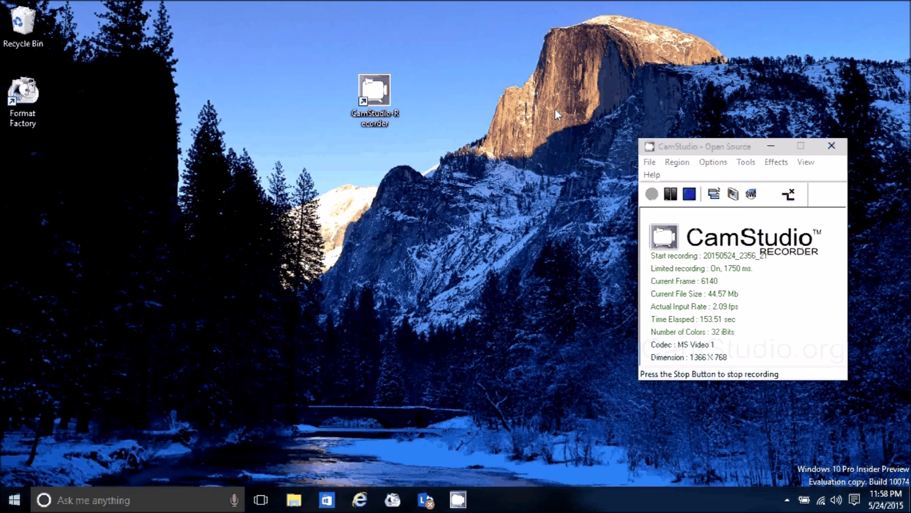
left_click(655, 195)
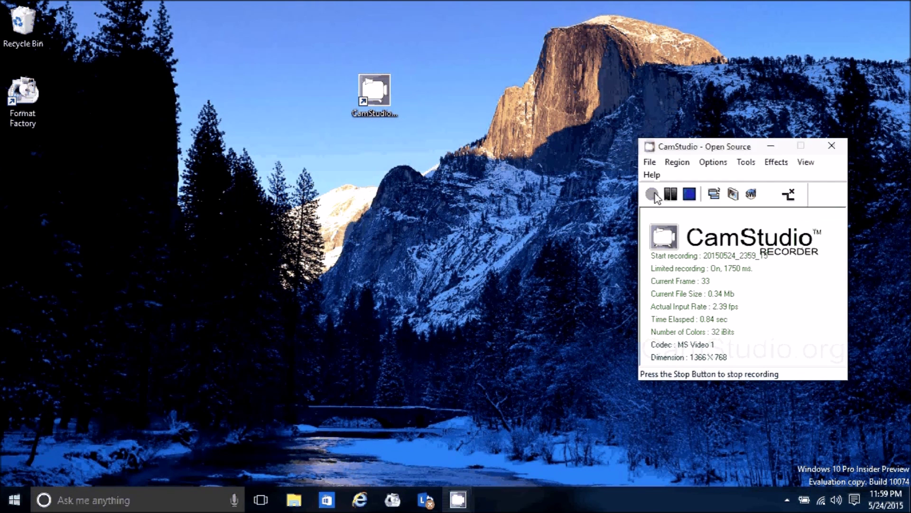
Open Control Panel from the Start right-click menu, pin Devices and Printers to Start, then close it
right_click(15, 500)
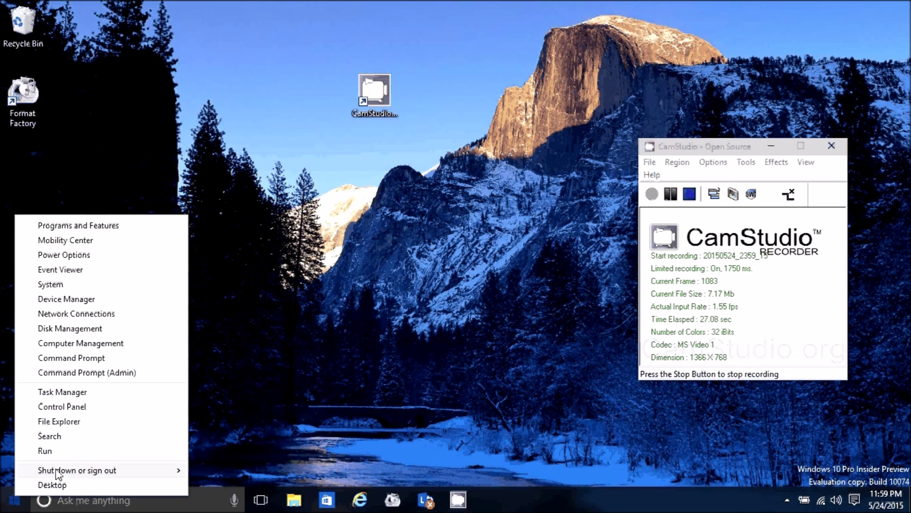
mouse_move(80, 475)
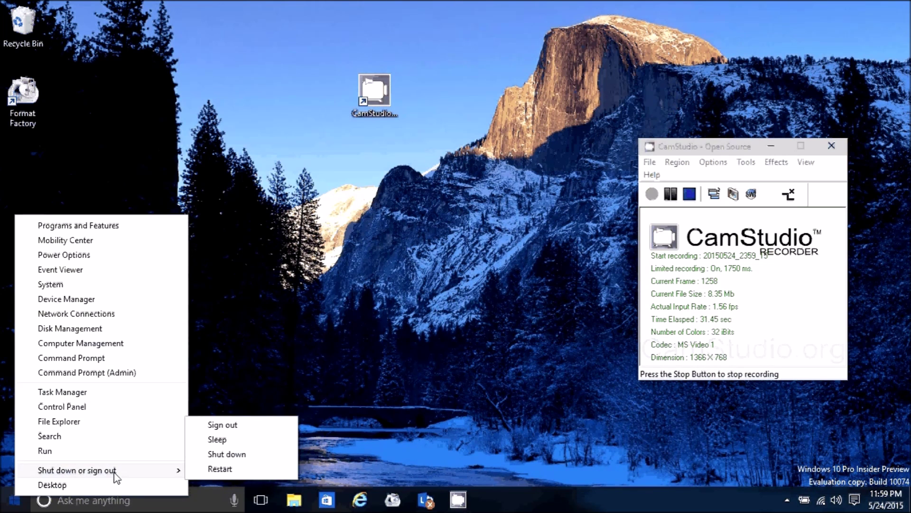
left_click(81, 408)
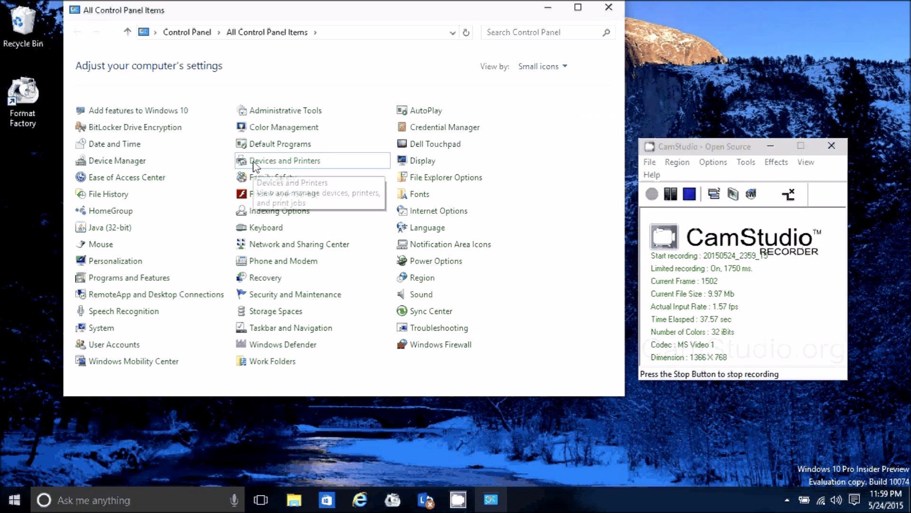
right_click(250, 158)
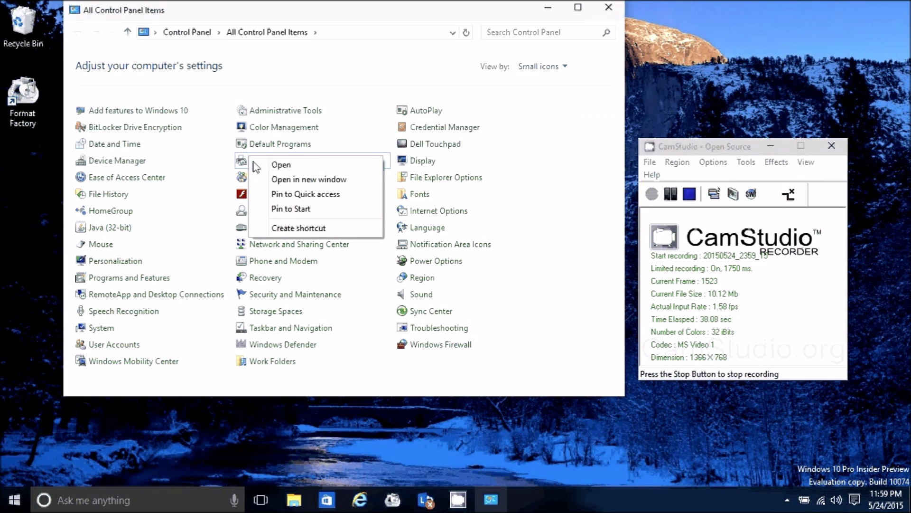
left_click(286, 209)
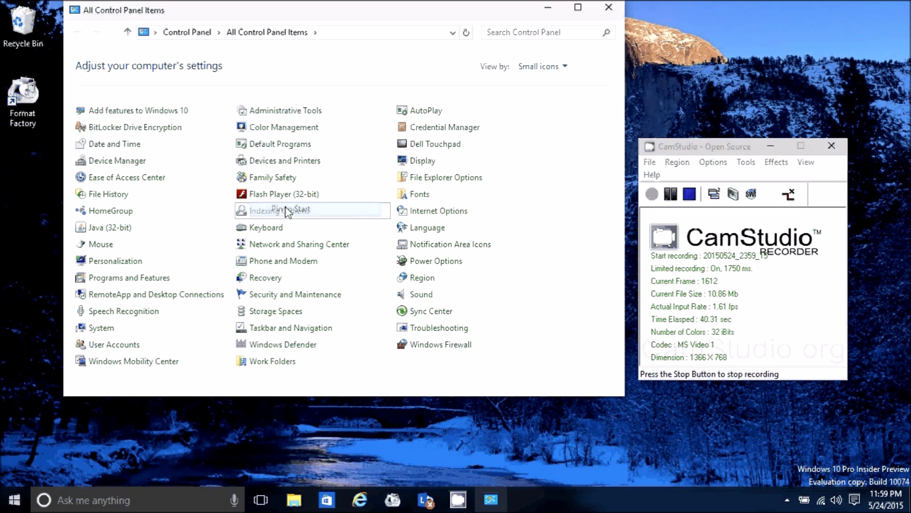
left_click(607, 9)
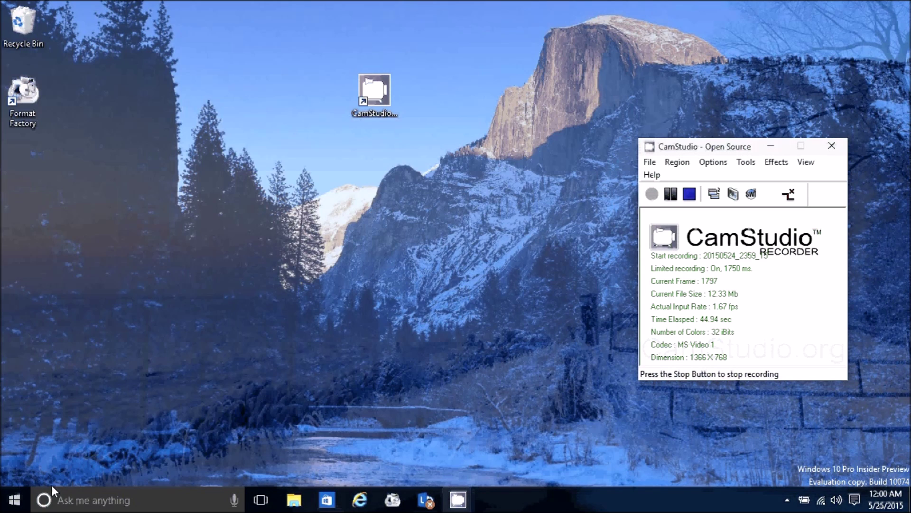
Search 'camer' and pin the Camera app to the taskbar
left_click(62, 499)
type("c")
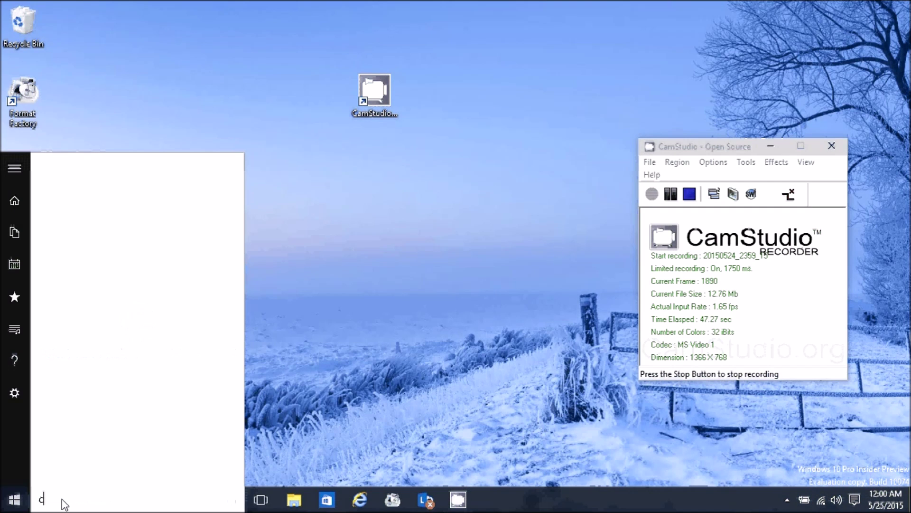
type("amer")
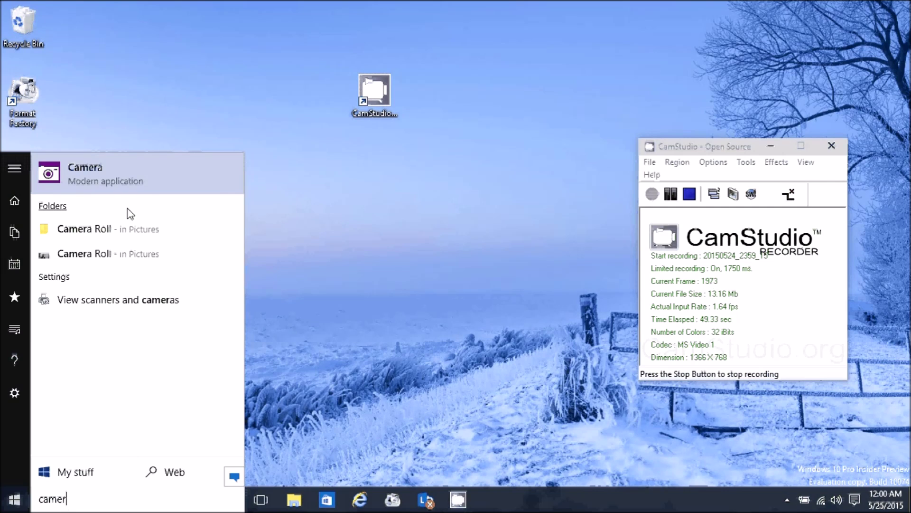
right_click(151, 191)
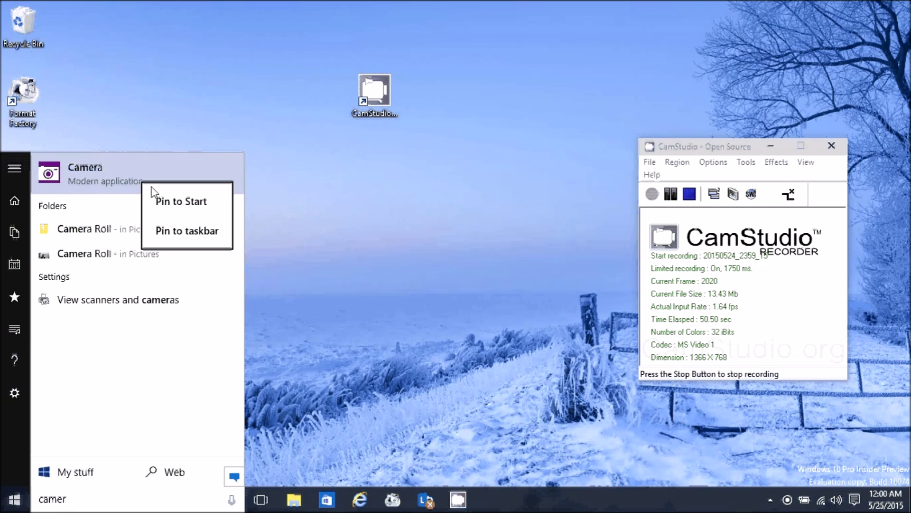
left_click(164, 232)
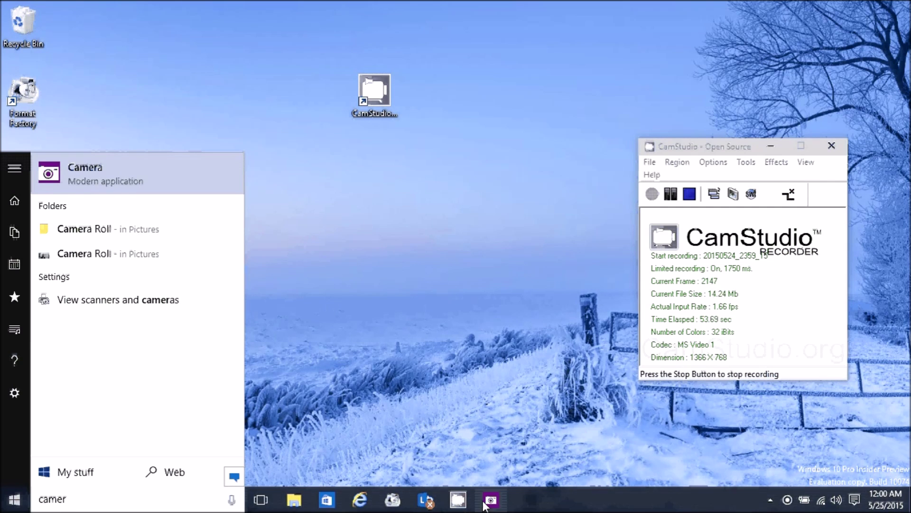
left_click(380, 379)
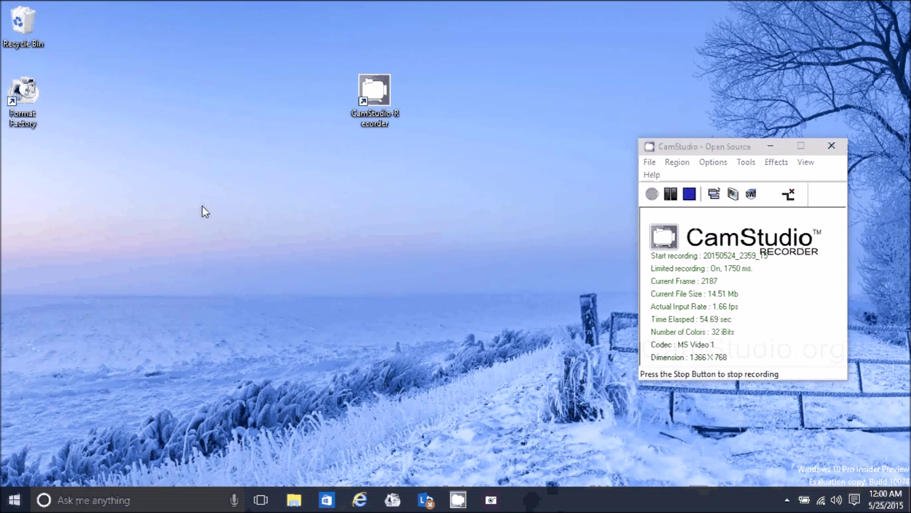
right_click(30, 24)
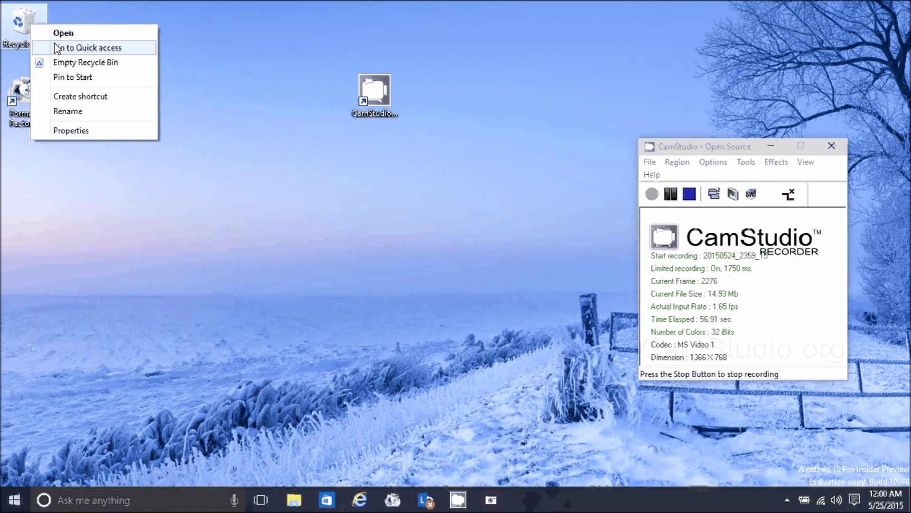
Pin the Recycle Bin to Quick access, then open and dismiss the Action Center
left_click(352, 295)
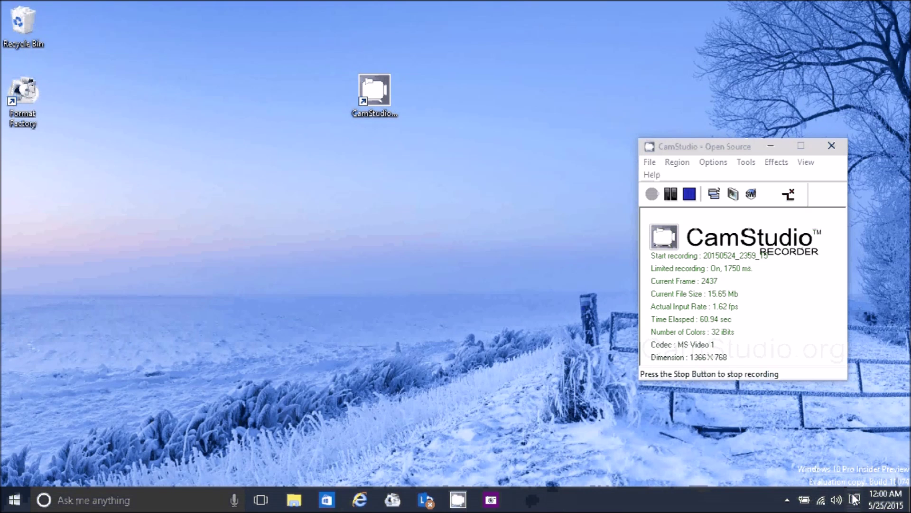
left_click(854, 499)
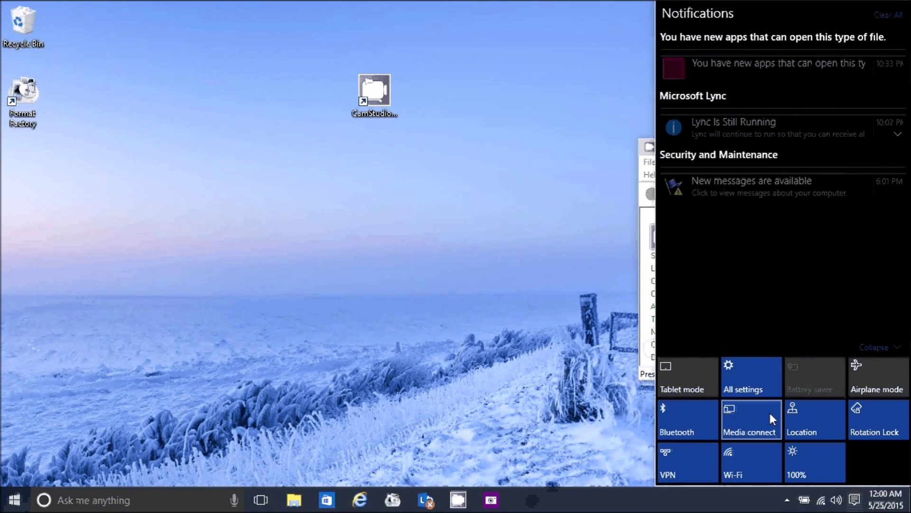
left_click(404, 280)
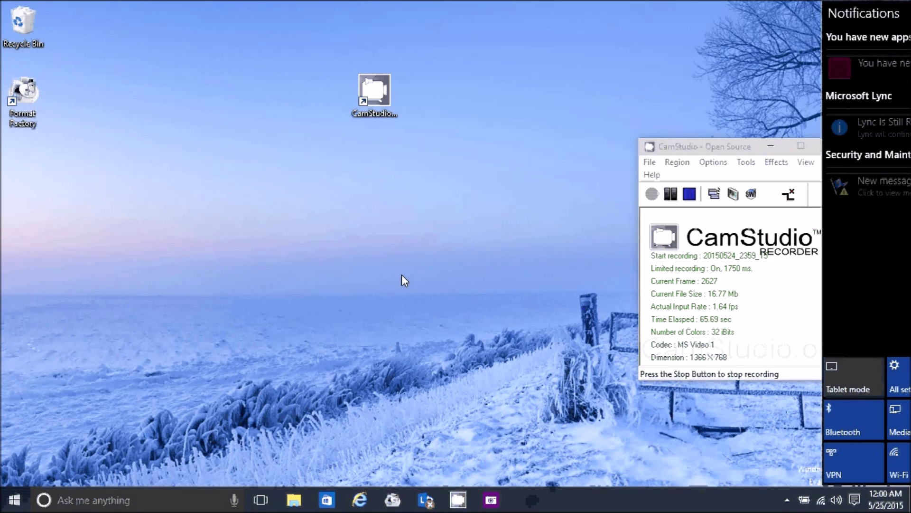
right_click(25, 28)
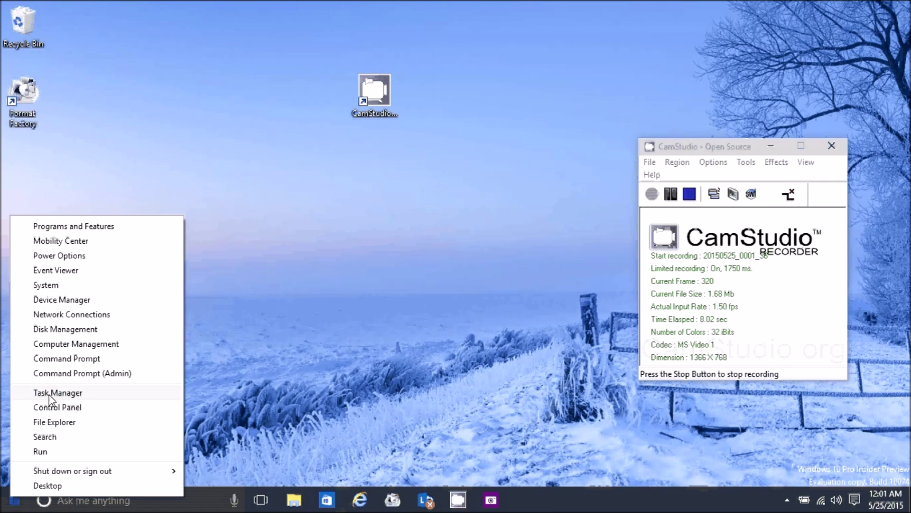
left_click(50, 394)
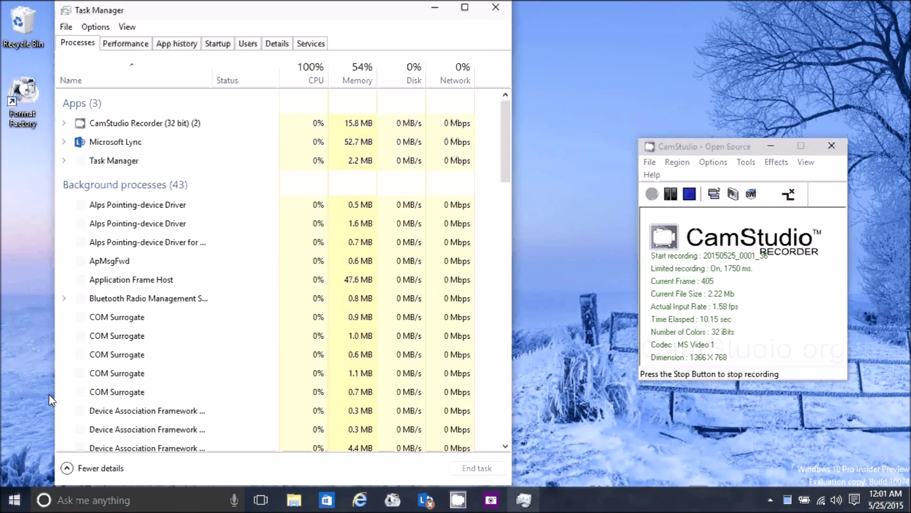
left_click(92, 469)
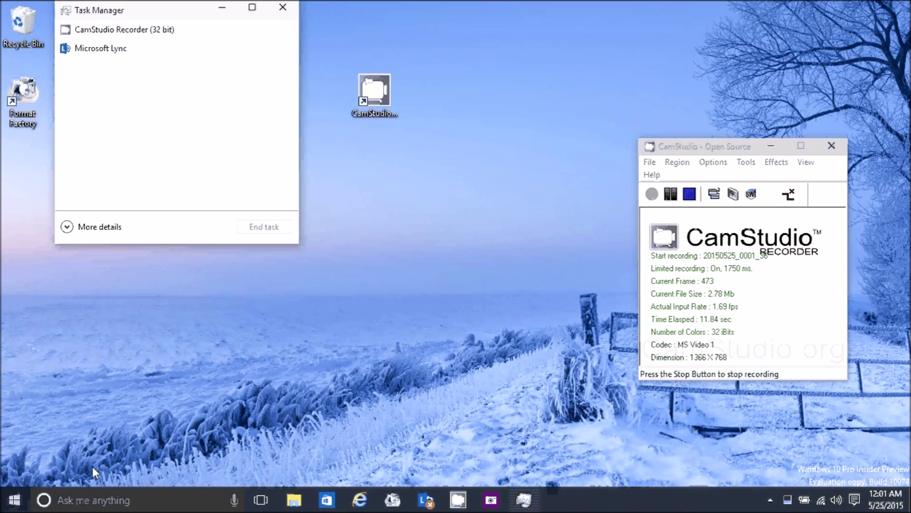
left_click_drag(114, 35, 130, 88)
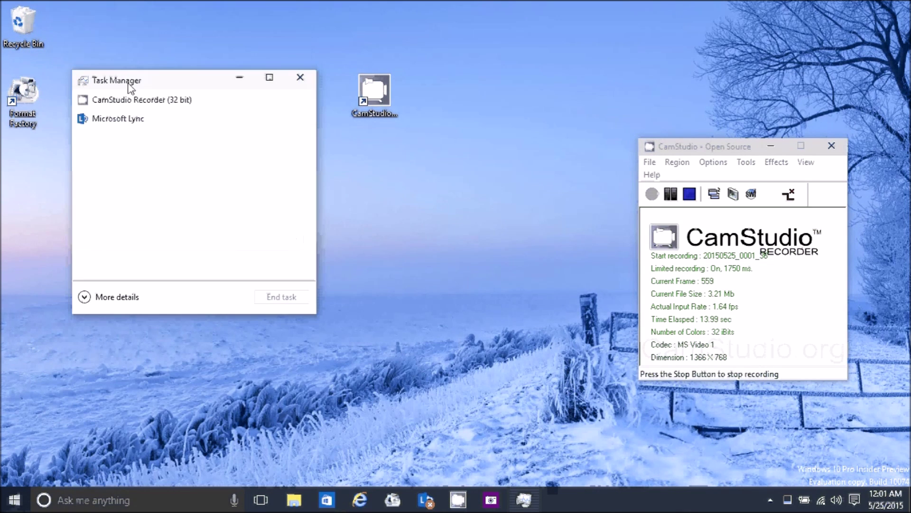
left_click(116, 297)
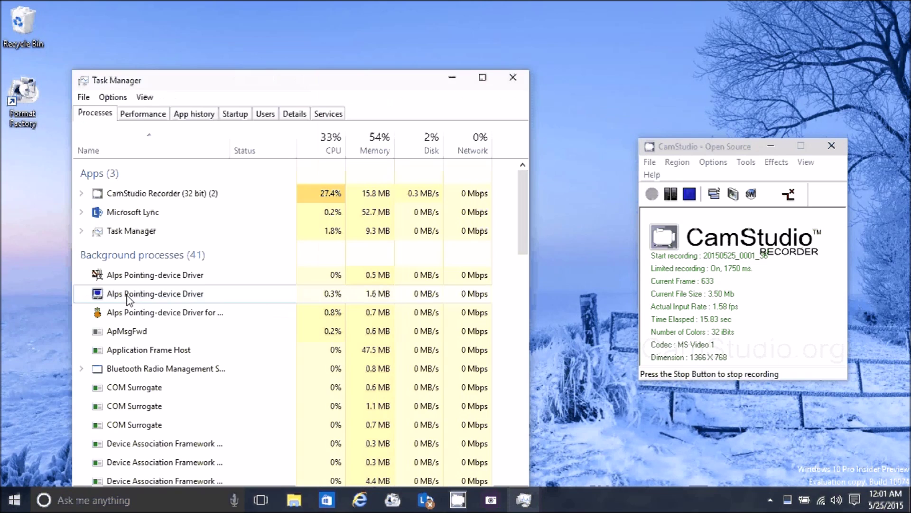
left_click(230, 115)
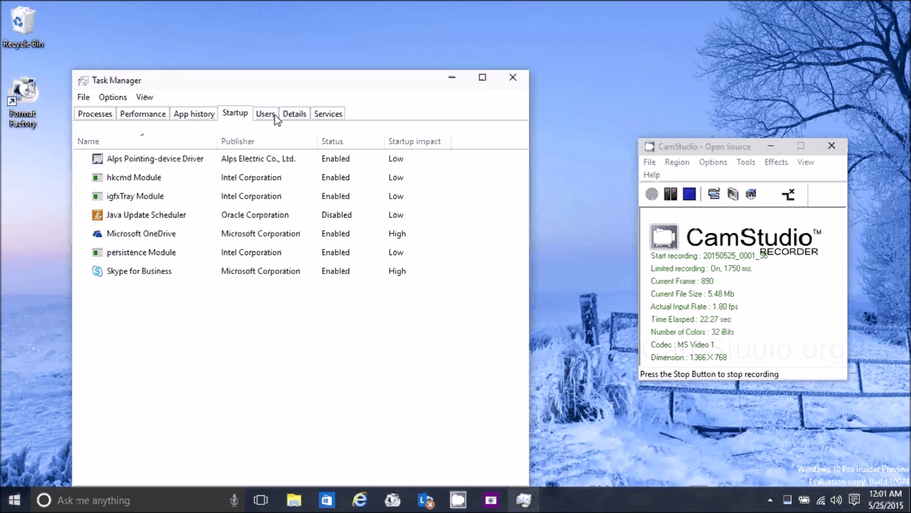
left_click(317, 113)
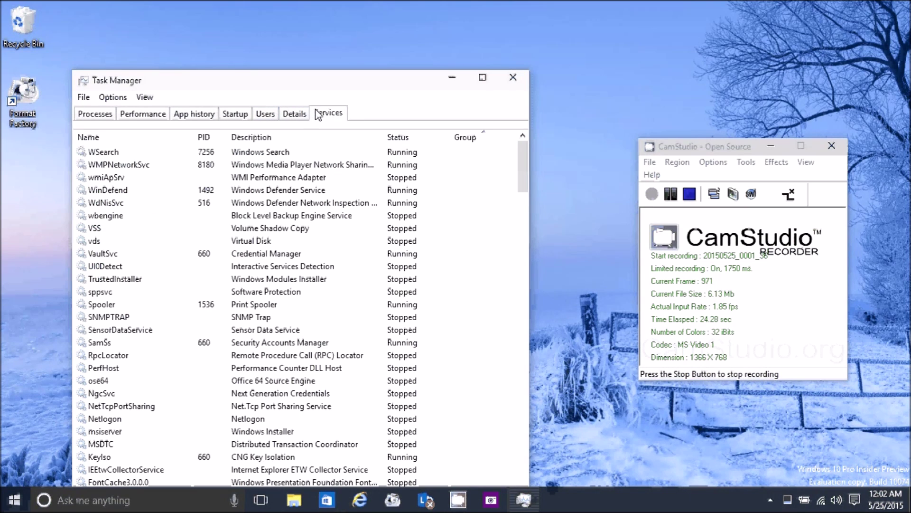
left_click(96, 113)
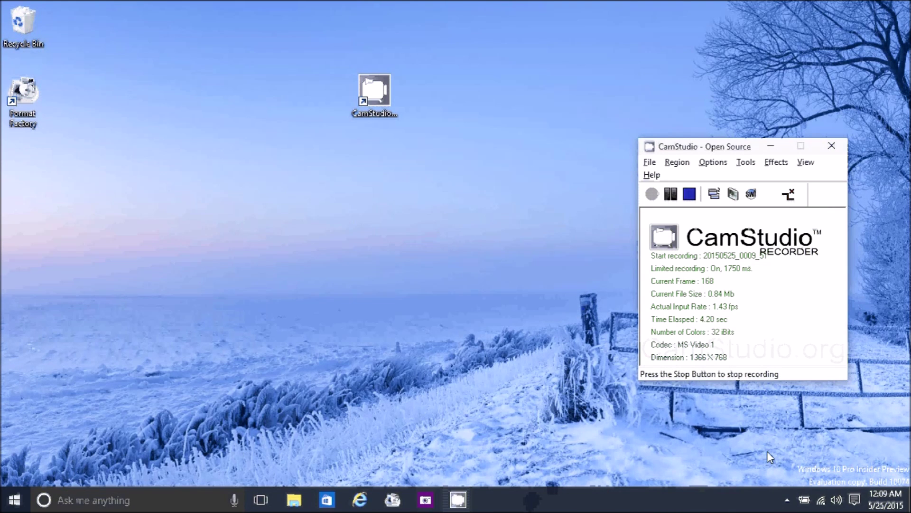
left_click(854, 500)
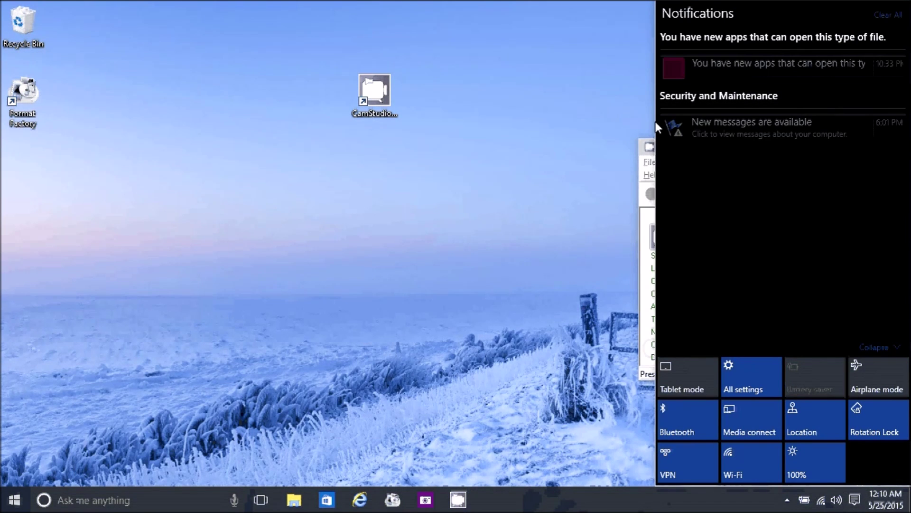
left_click(516, 141)
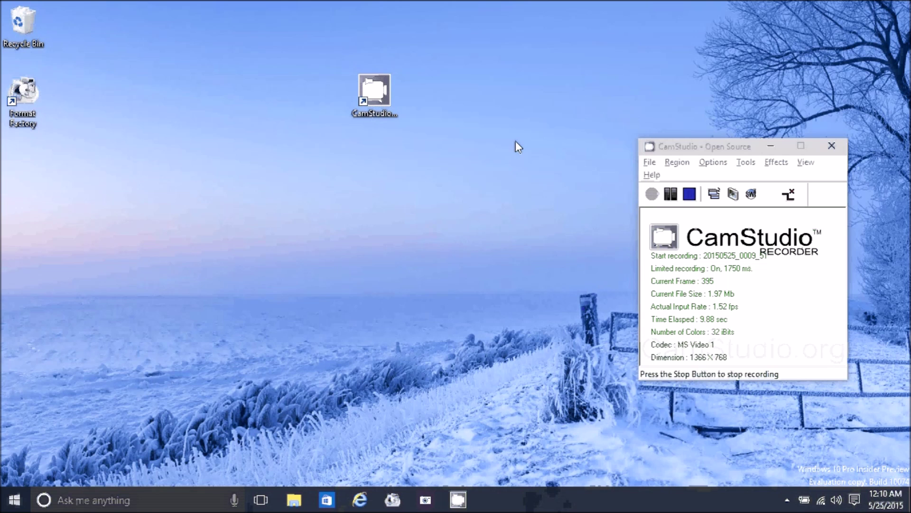
left_click(14, 502)
In Settings > System > Notifications & actions, switch Show app notifications Off, then On again
left_click(28, 264)
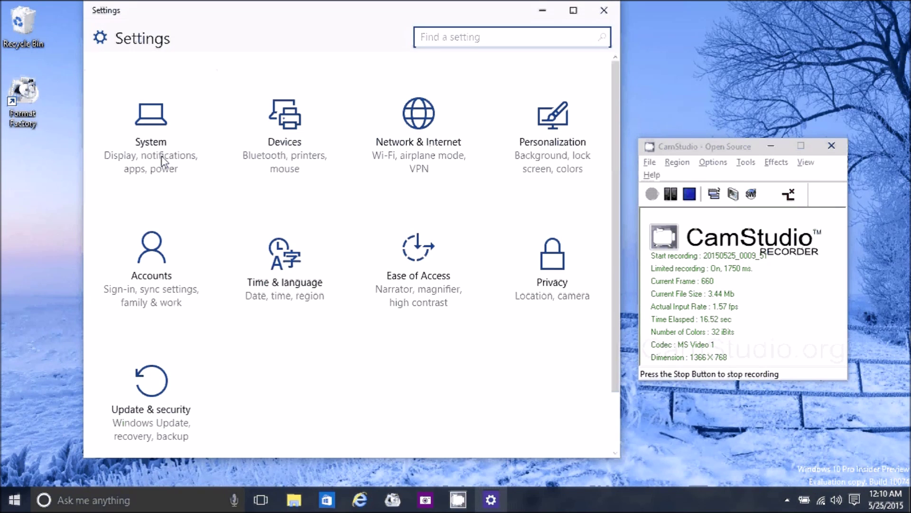
left_click(157, 156)
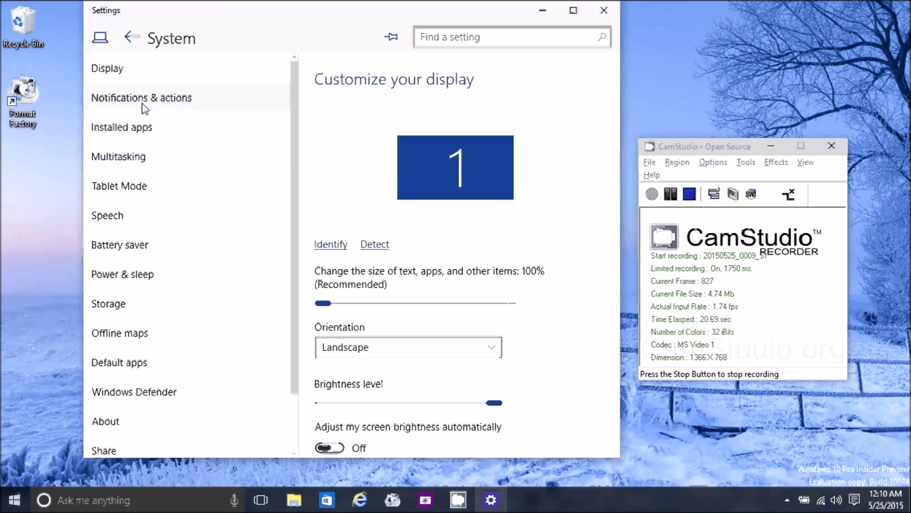
left_click(143, 105)
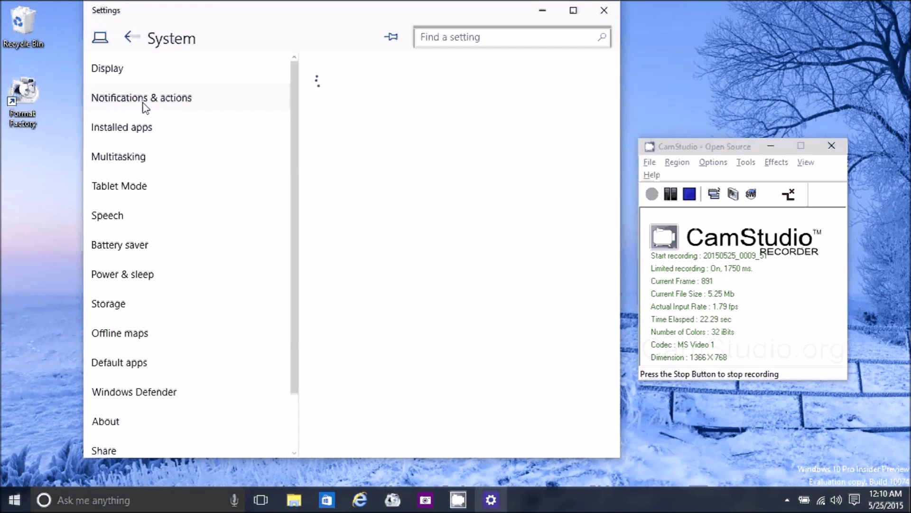
mouse_move(614, 83)
left_mouse_down()
mouse_move(628, 270)
mouse_move(632, 78)
left_mouse_up()
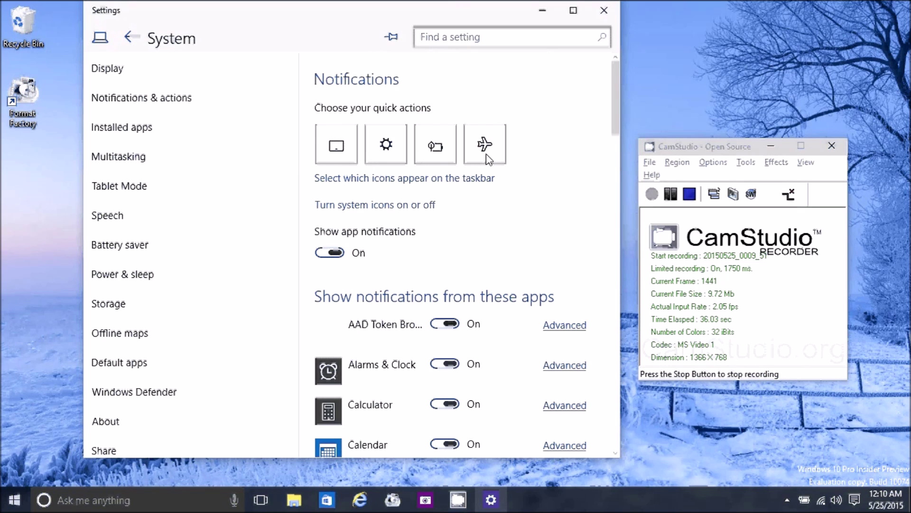
left_click(323, 254)
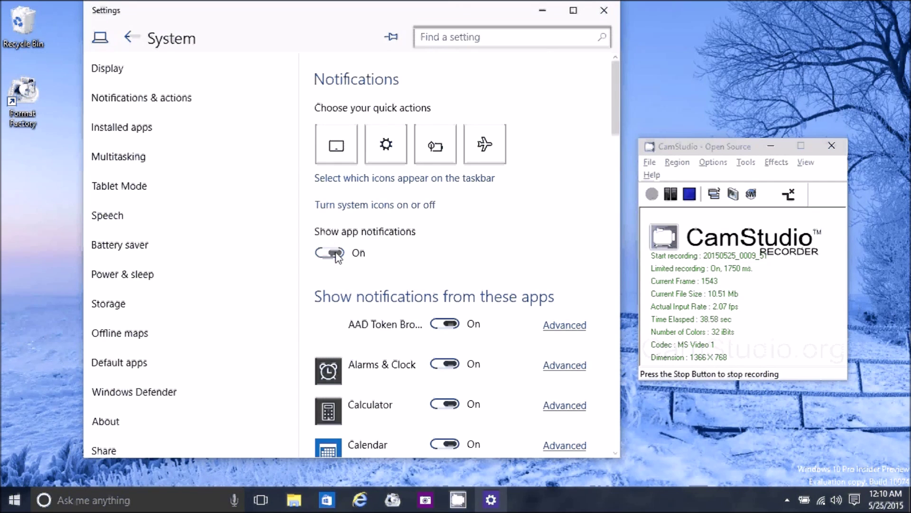
left_click(345, 255)
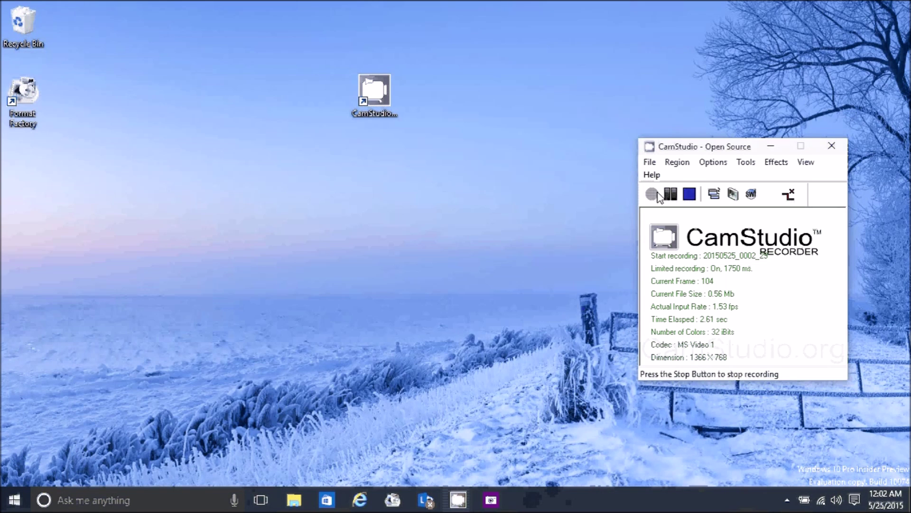
Launch Word 2013, view its print options, then close Word
left_click(14, 499)
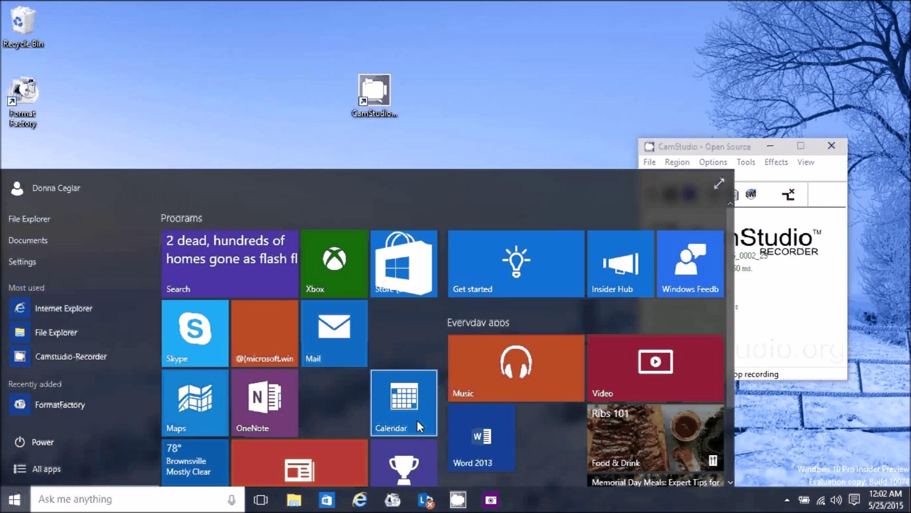
left_click(457, 431)
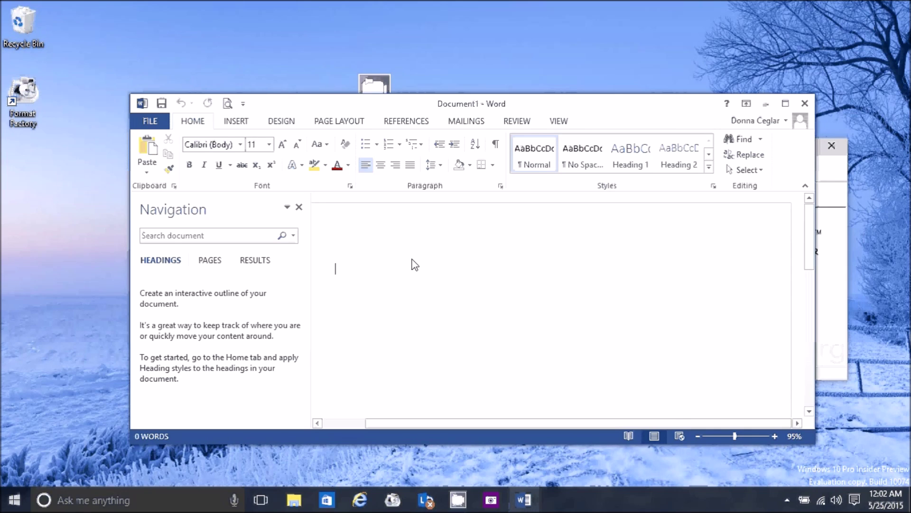
key("ctrl+p")
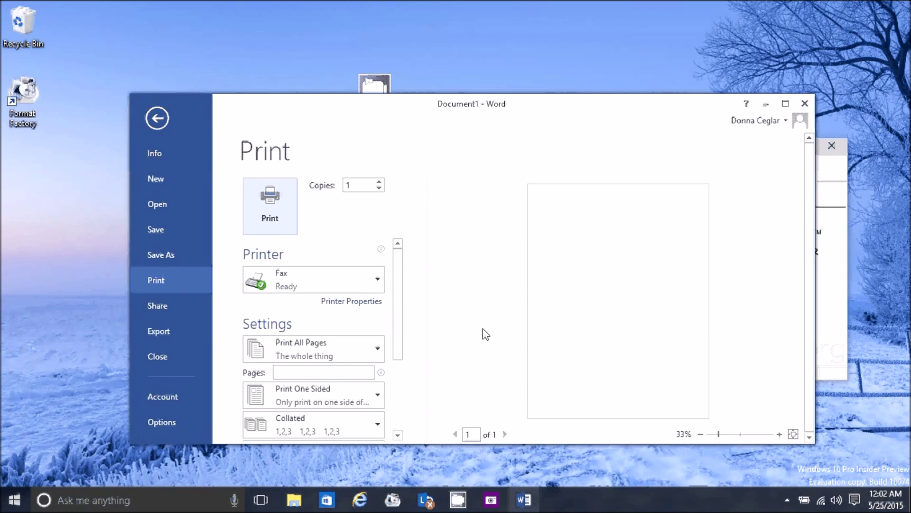
key("Escape")
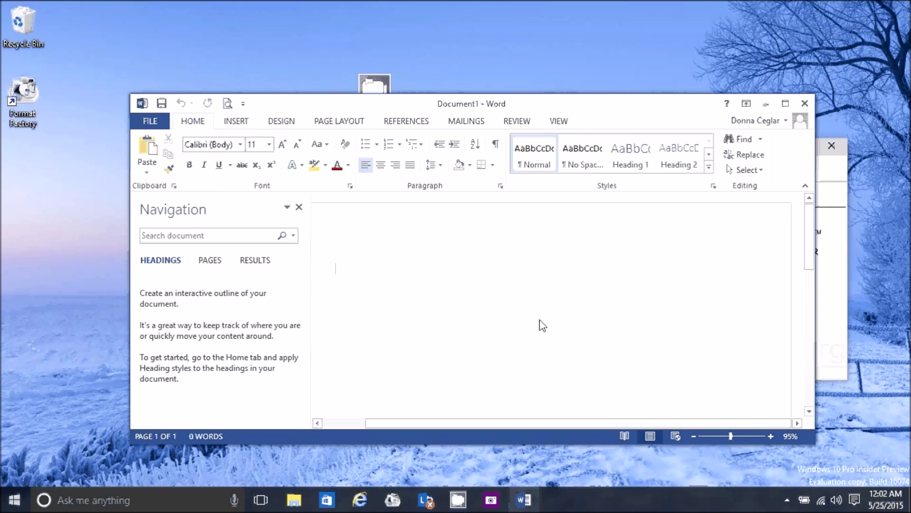
key("alt+F4")
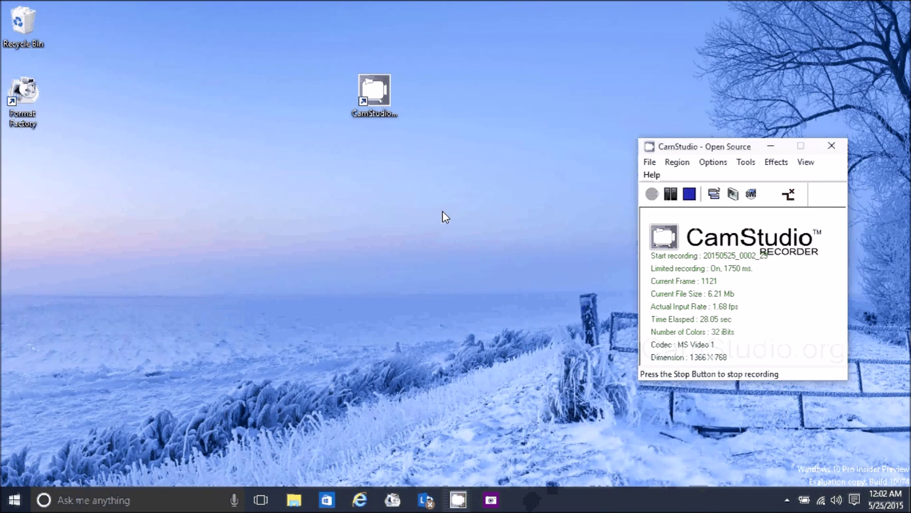
Relaunch Word with a blank document, restore the window down, and close it
key("super")
left_click(463, 441)
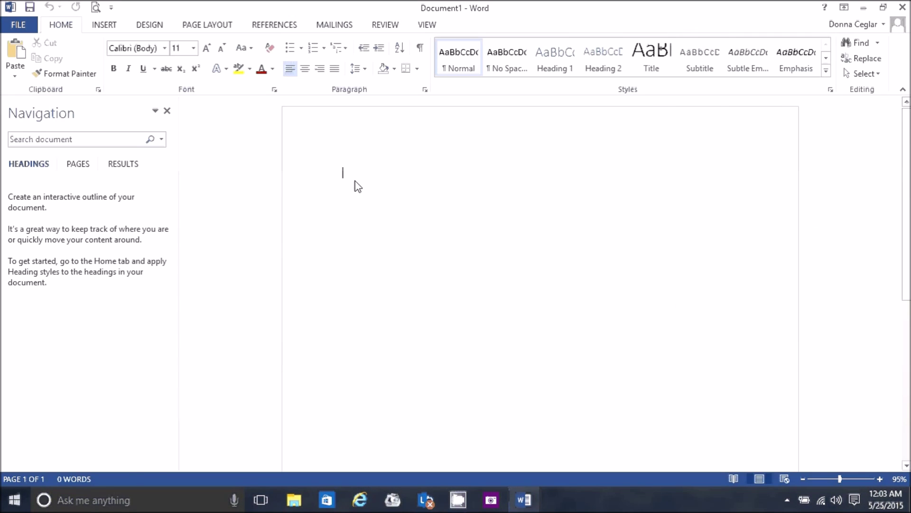
left_click(884, 7)
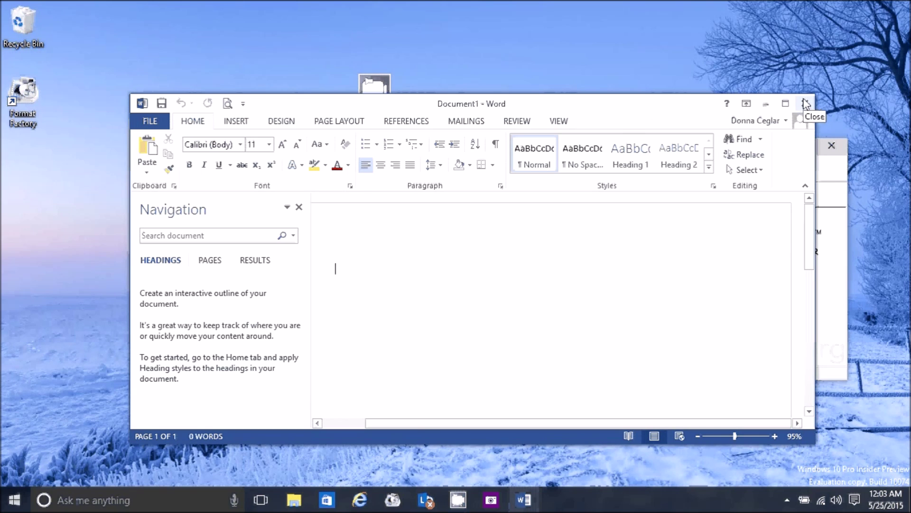
left_click(806, 103)
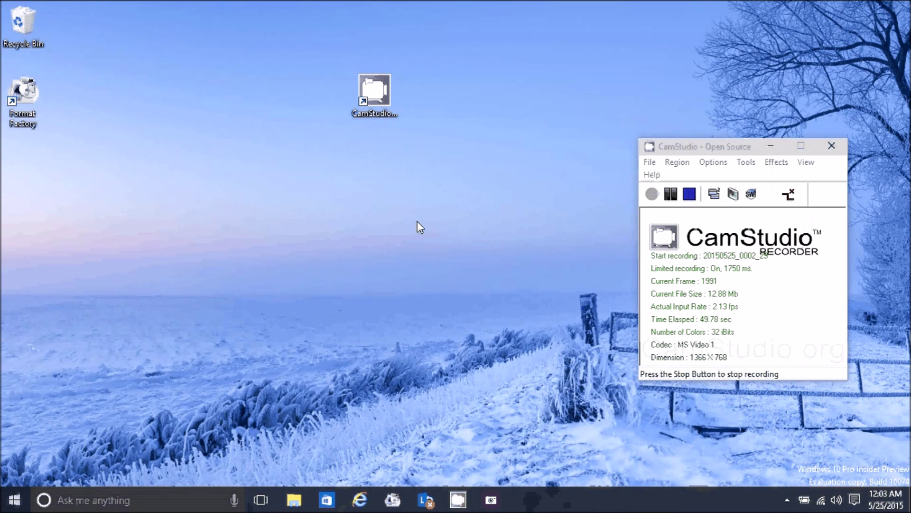
right_click(27, 495)
left_click(2, 439)
key("super+x")
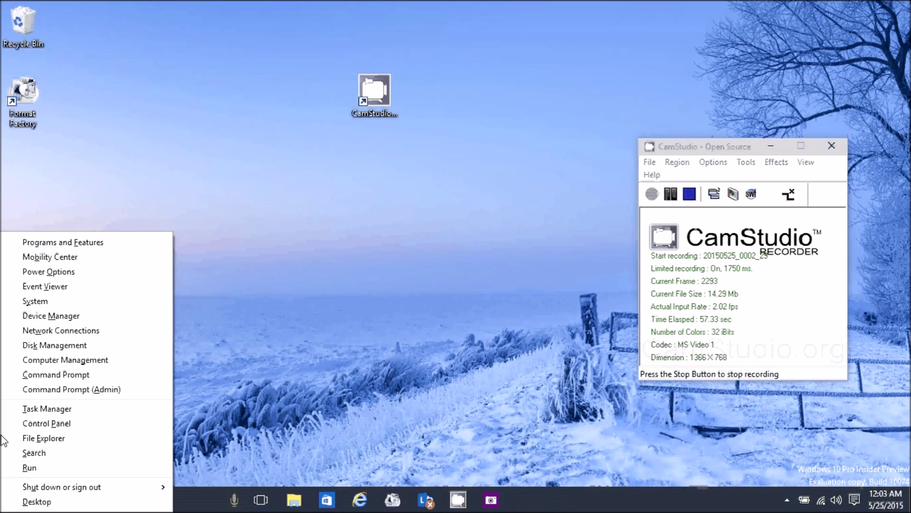
left_click(291, 355)
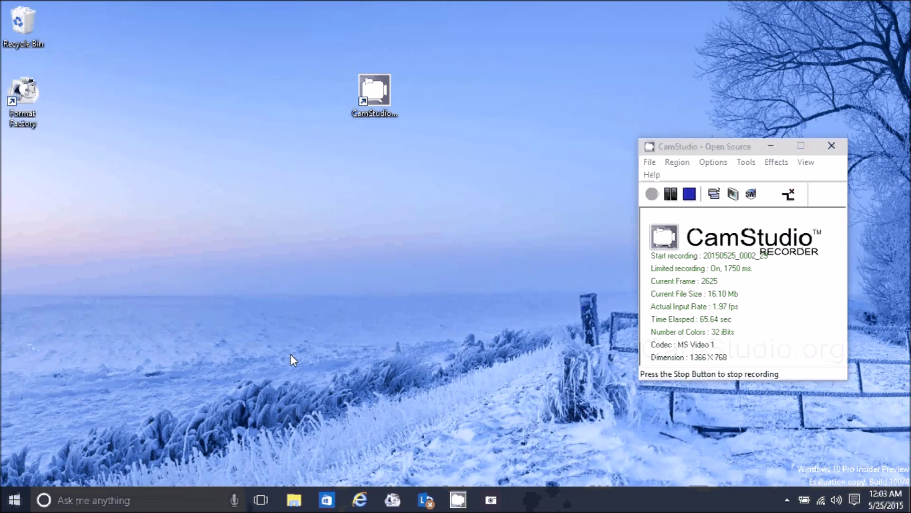
key("super+r")
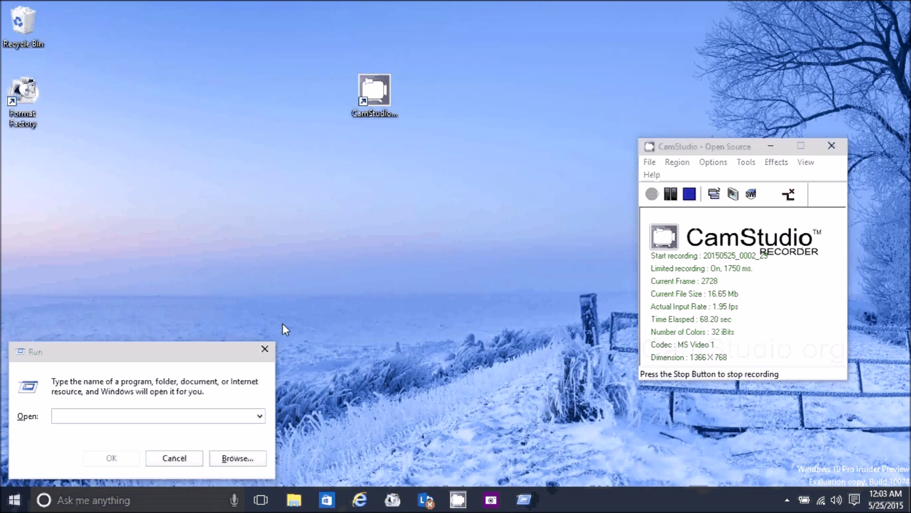
left_click(265, 348)
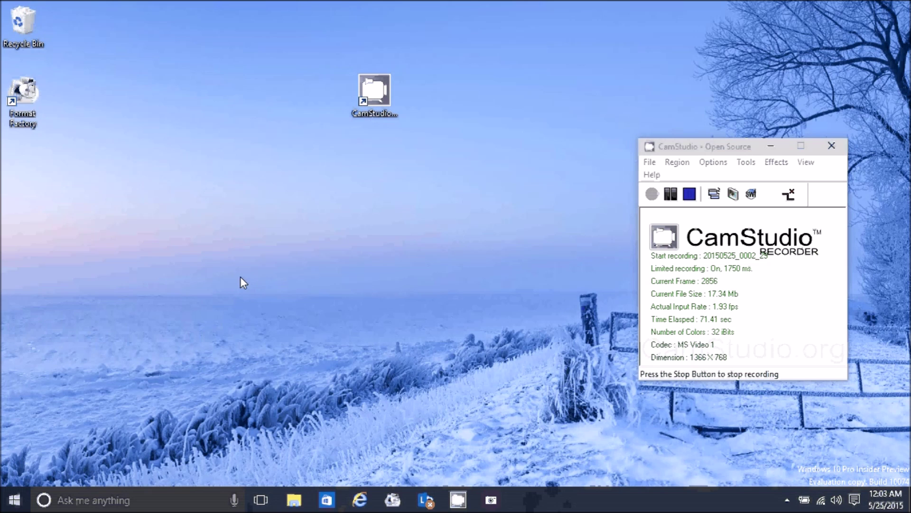
key("super+p")
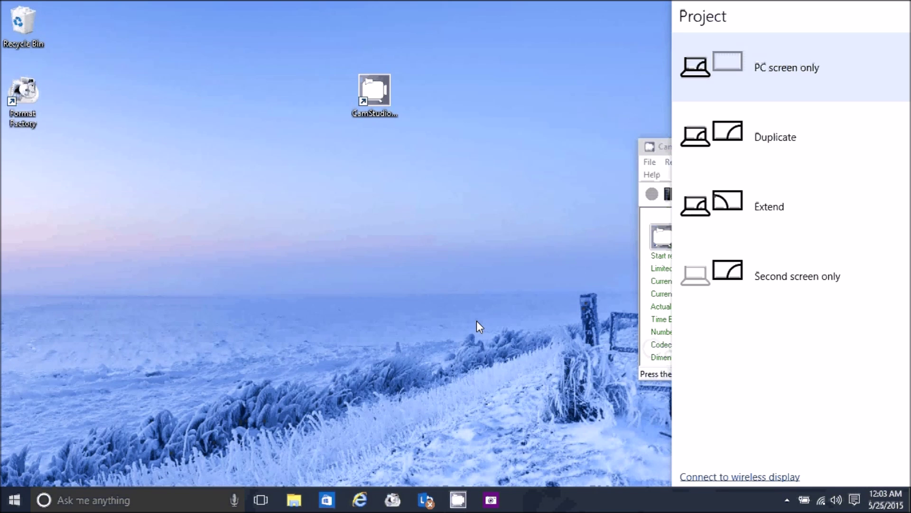
key("Escape")
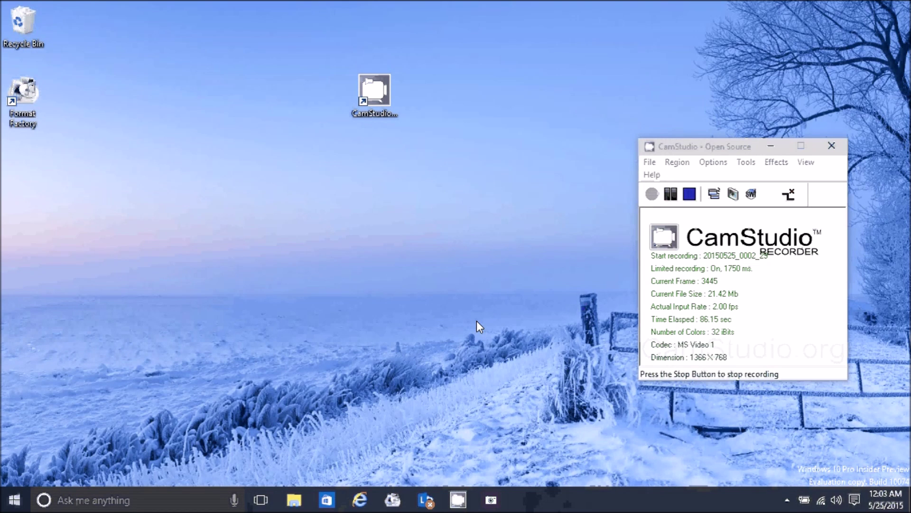
key("super+a")
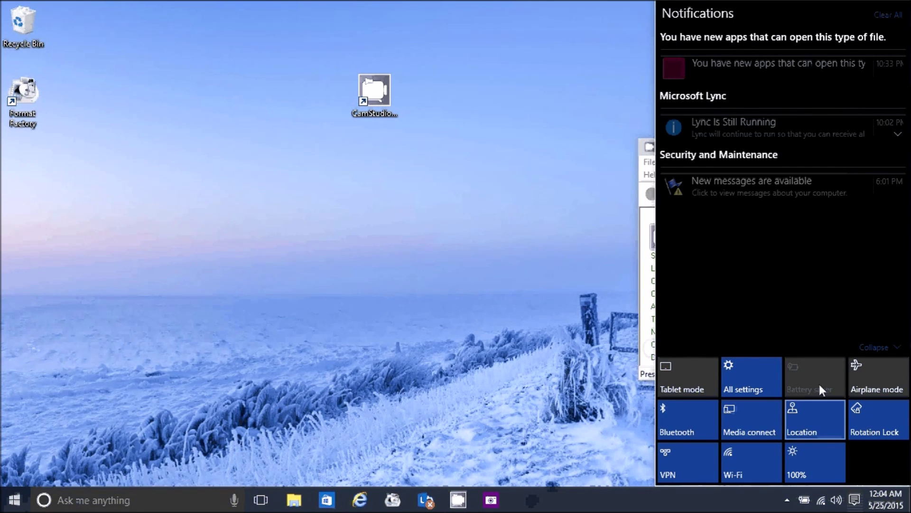
left_click(549, 378)
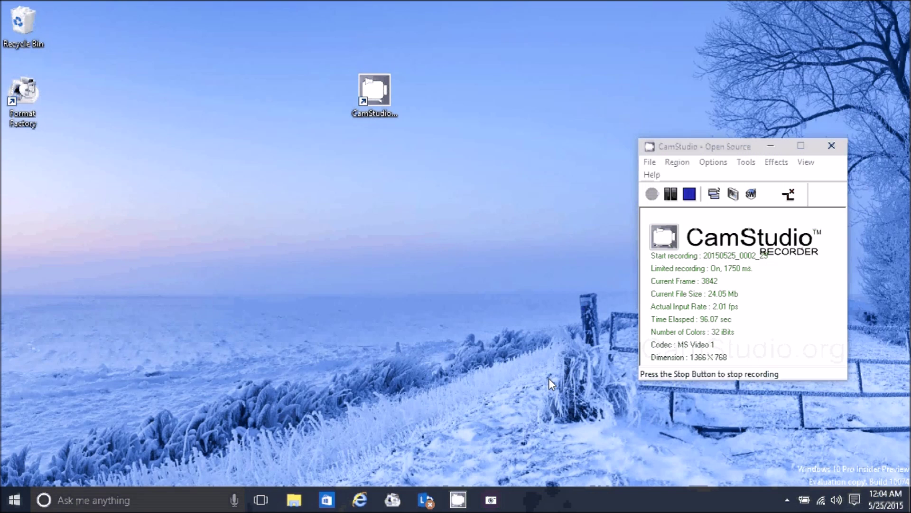
key("super+e")
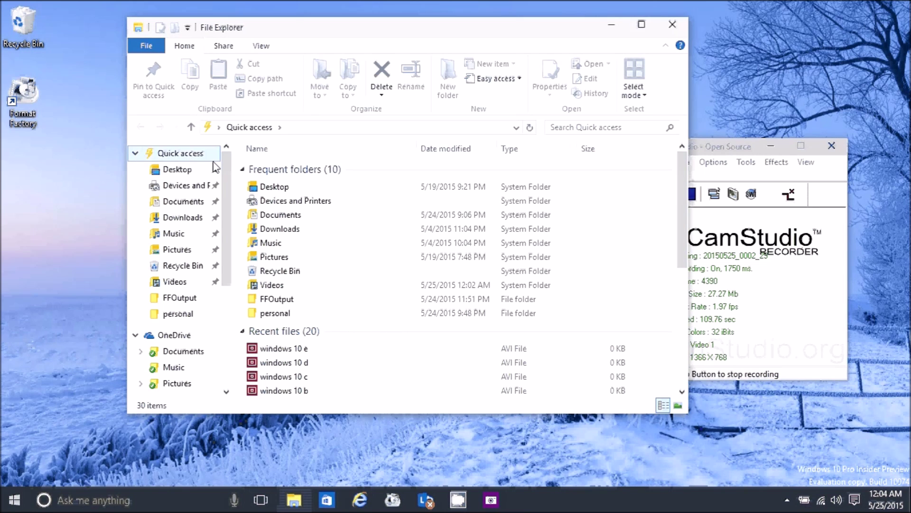
left_click_drag(226, 166, 227, 243)
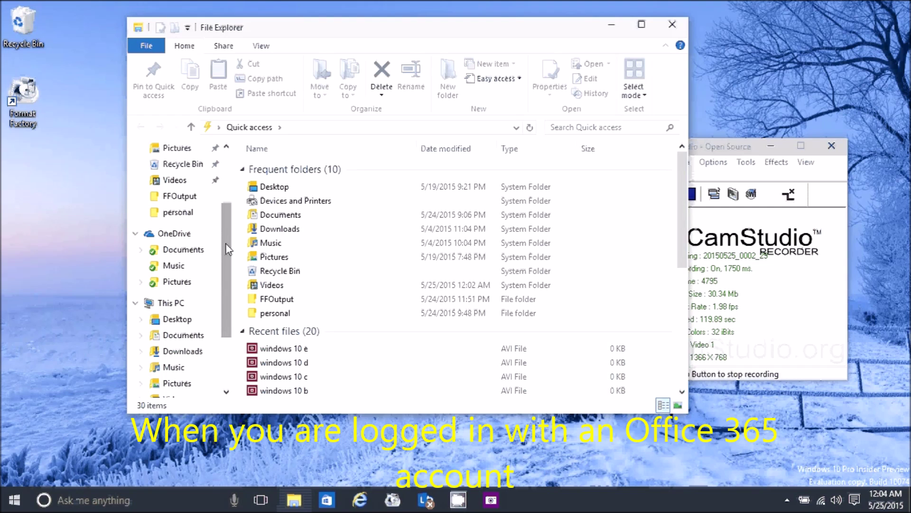
left_click_drag(226, 244, 228, 190)
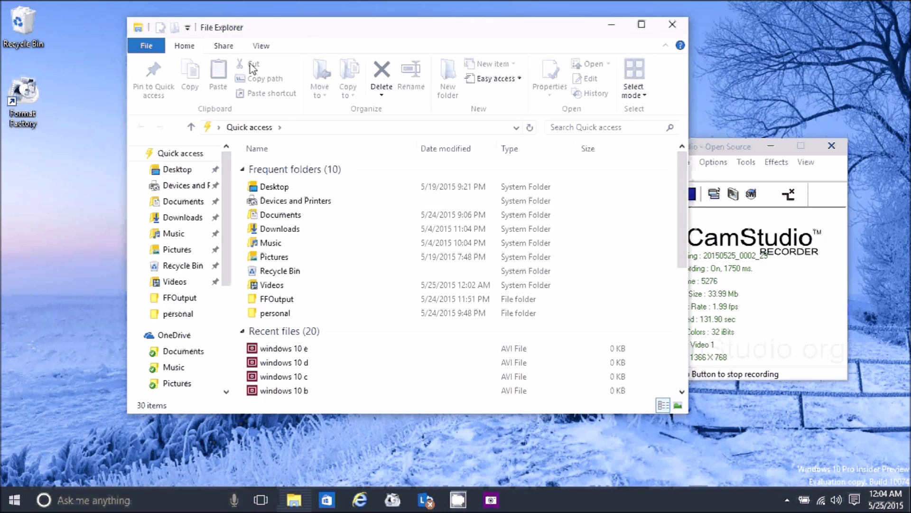
left_click(269, 48)
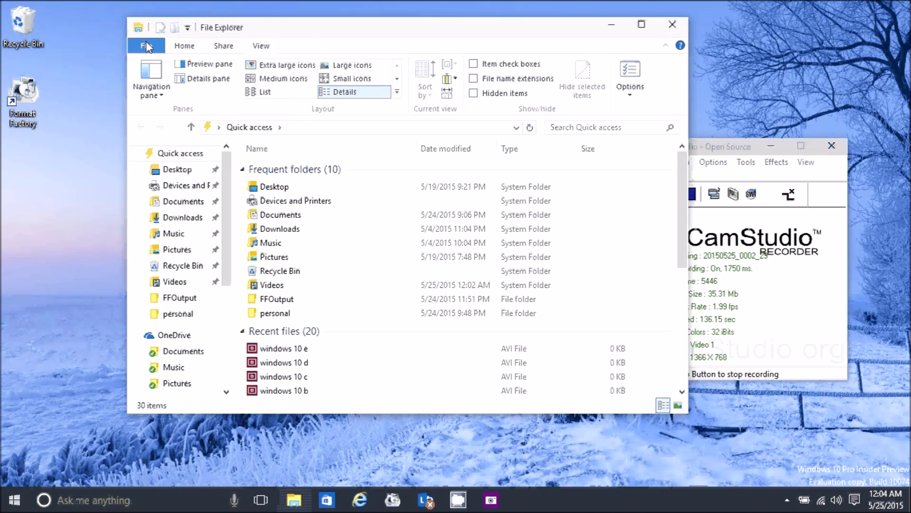
left_click(184, 50)
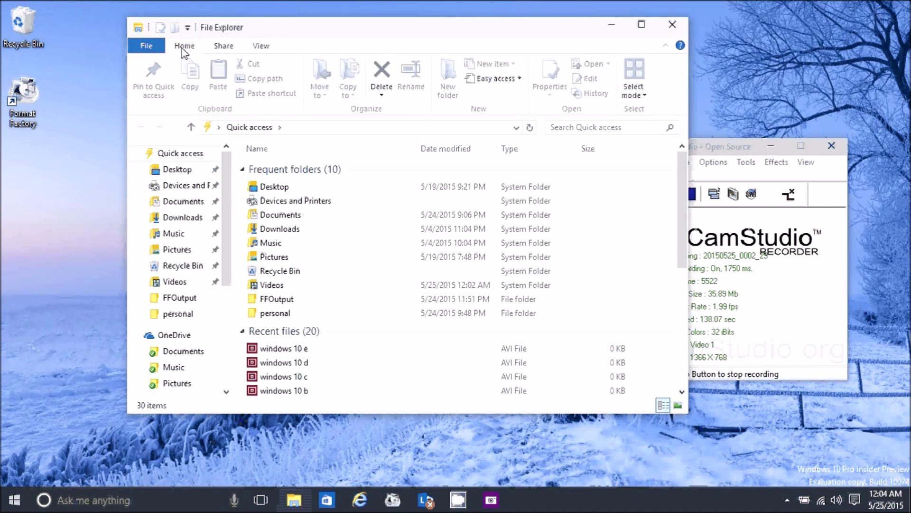
left_click(271, 352)
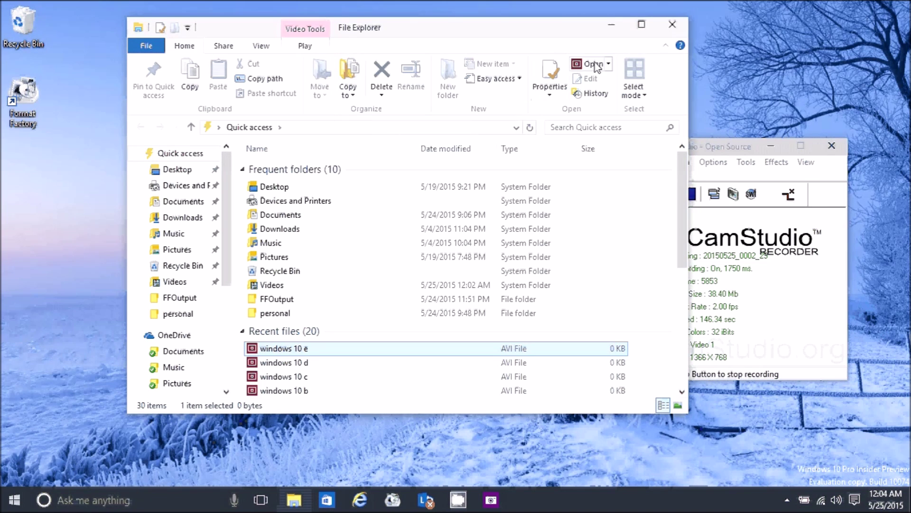
left_click(496, 78)
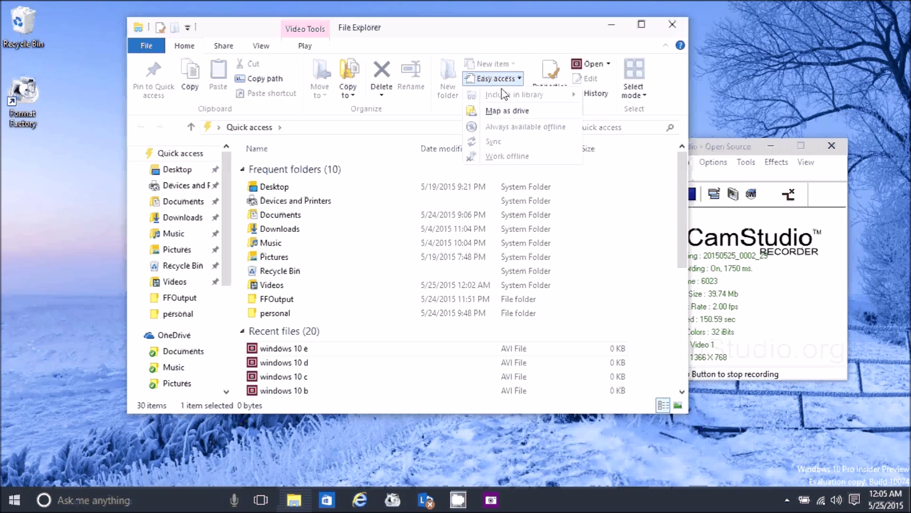
left_click(457, 25)
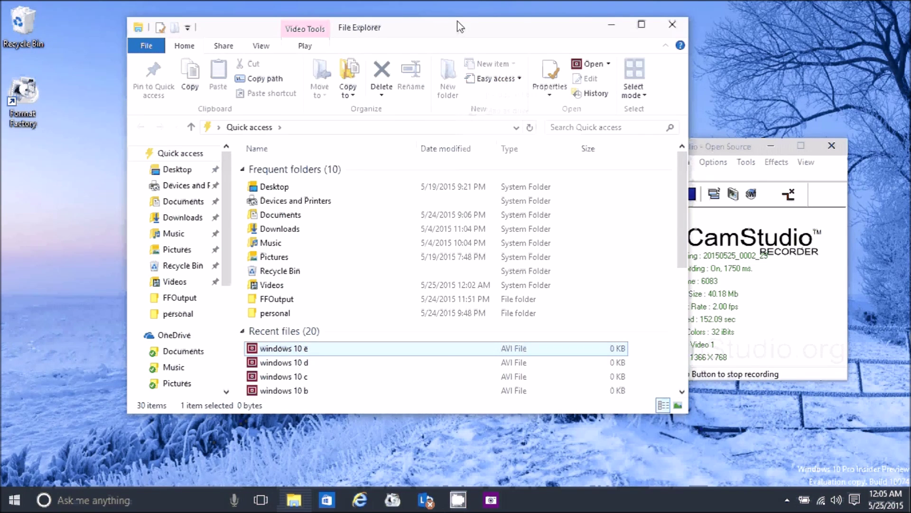
left_click(673, 25)
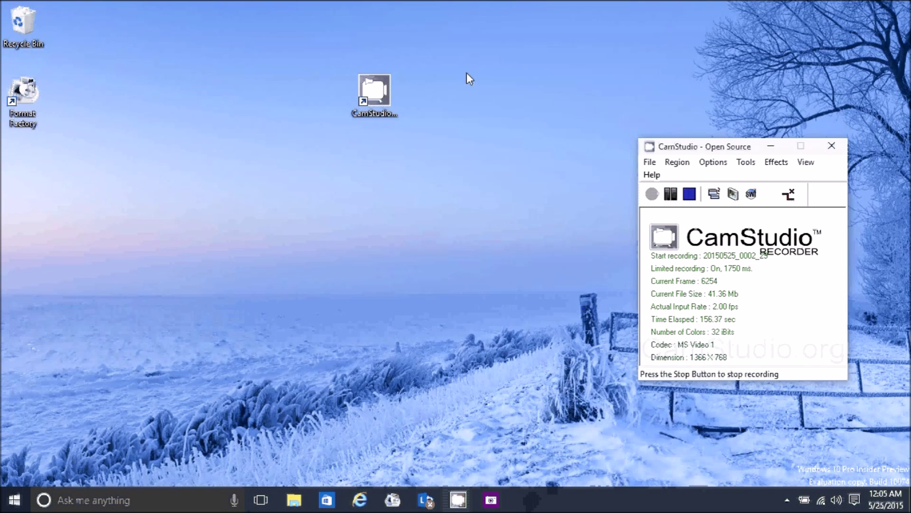
left_click(550, 152)
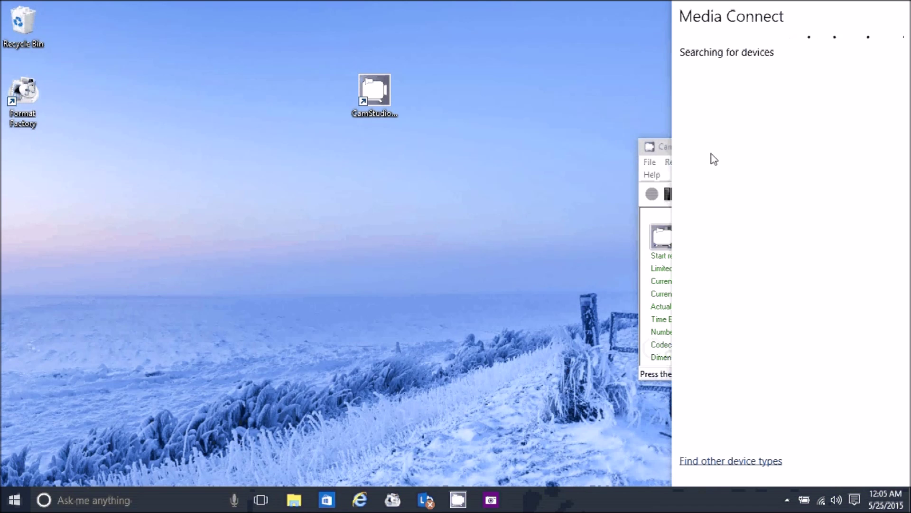
left_click(719, 462)
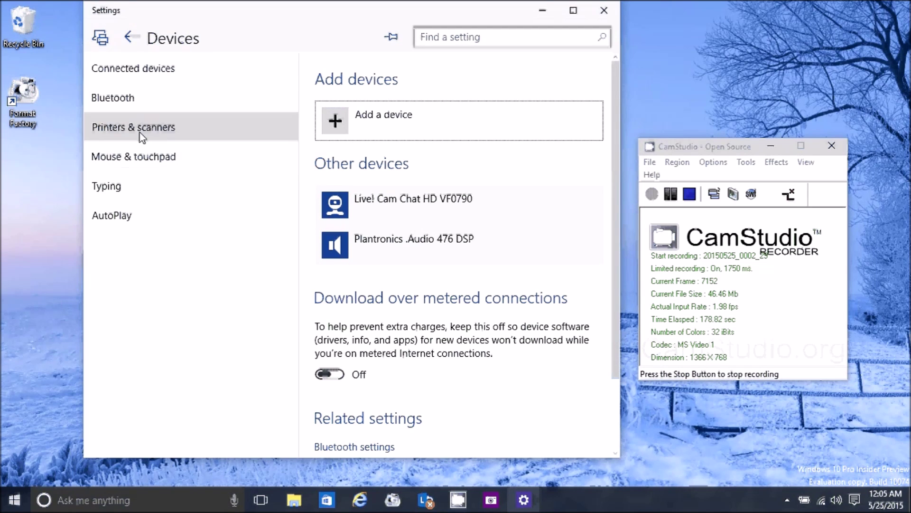
left_click(139, 135)
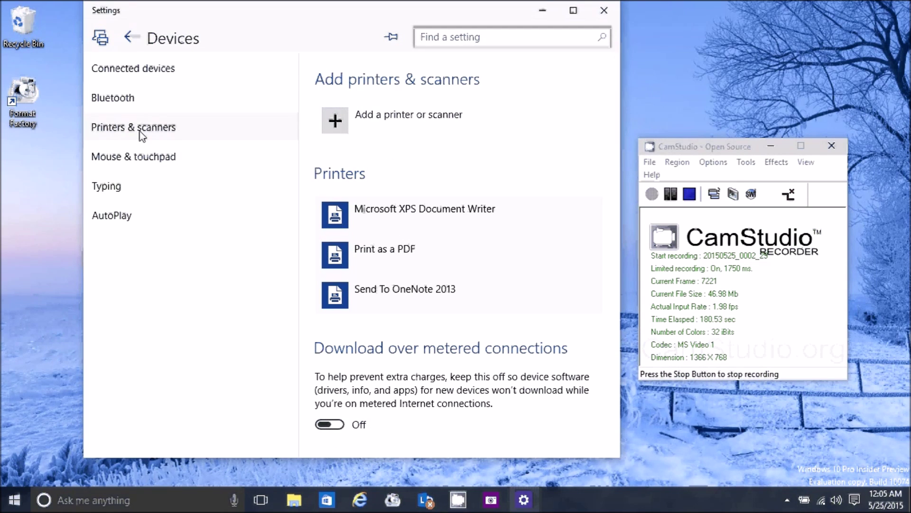
left_click(602, 11)
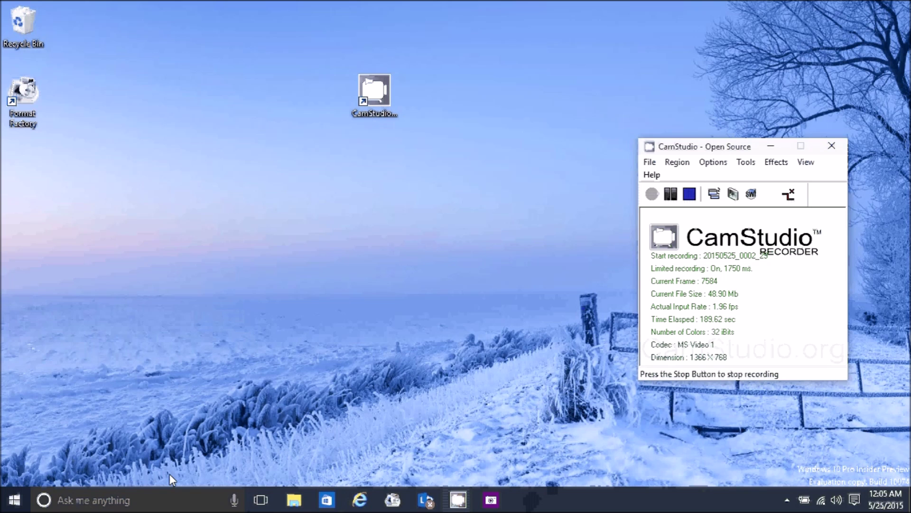
Launch Word from the Start menu and minimize it to the taskbar
left_click(14, 500)
left_click(490, 417)
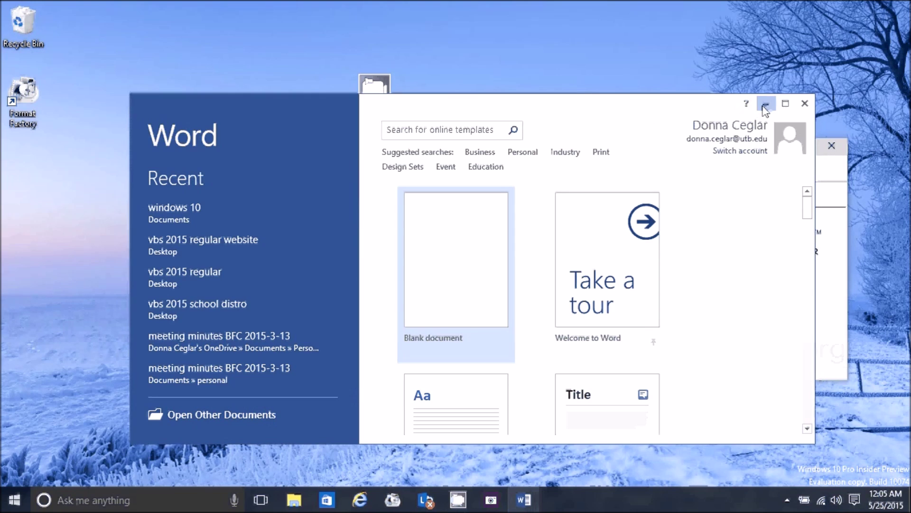
left_click(755, 105)
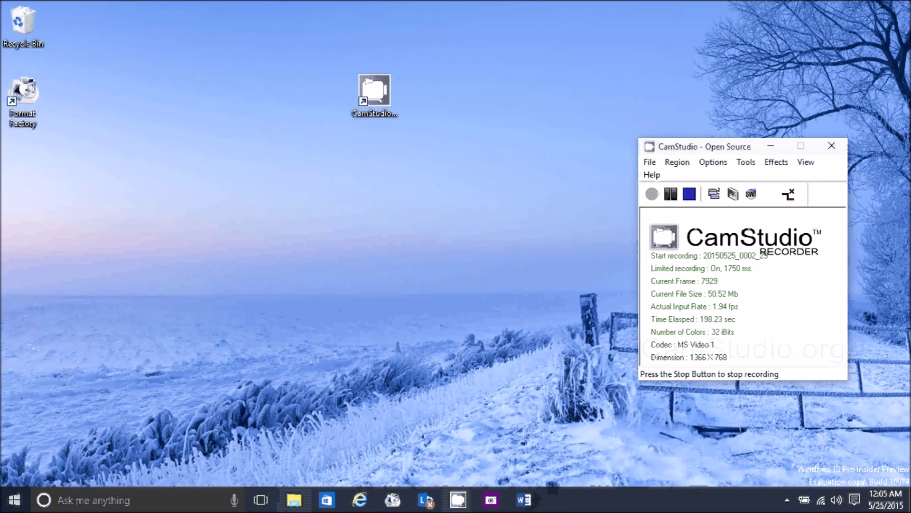
Open Settings with Win+I, close it again, and bring up the Alt+Tab window switcher
left_click(295, 499)
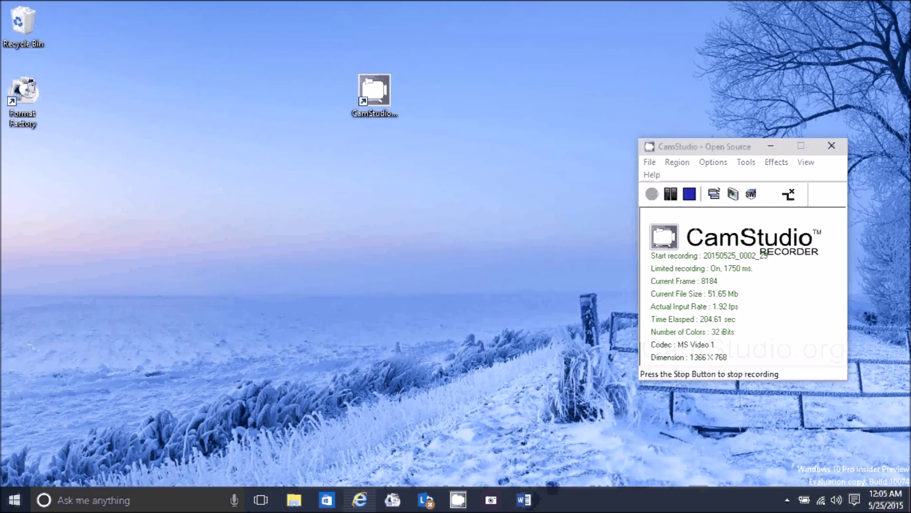
mouse_move(426, 500)
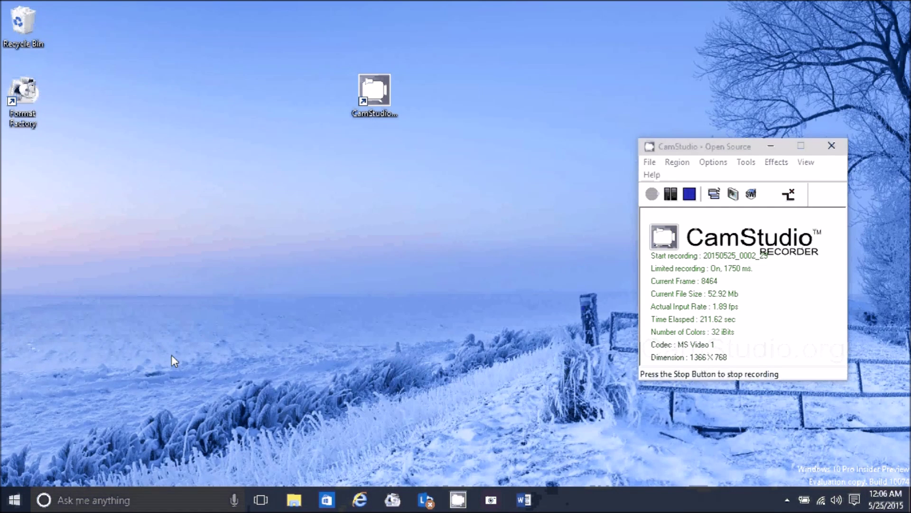
key("super+i")
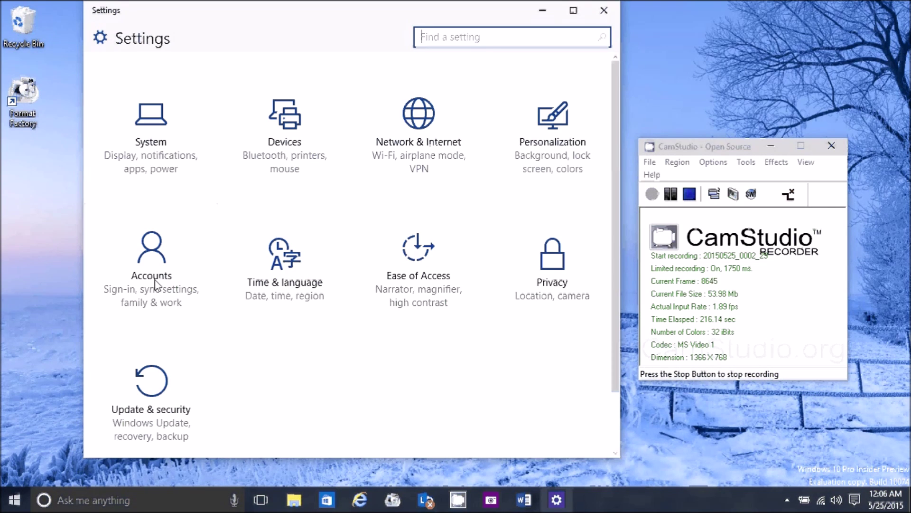
key("alt+F4")
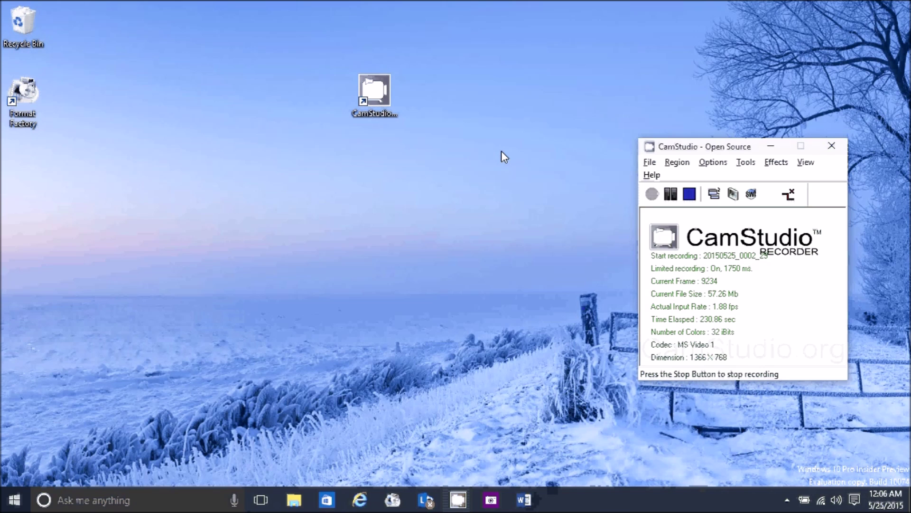
key("alt+Tab")
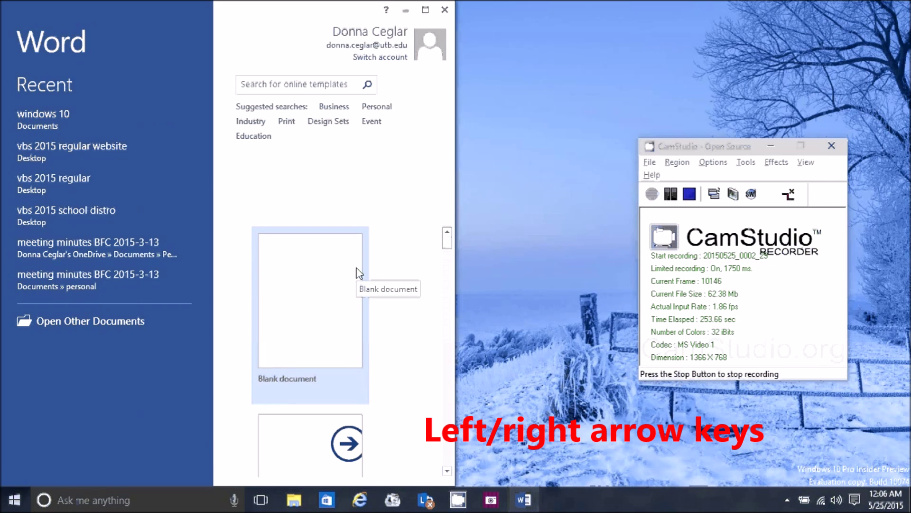
Snap the Word start window to the right half, then back to the left half
key("super+Right")
key("super+Right")
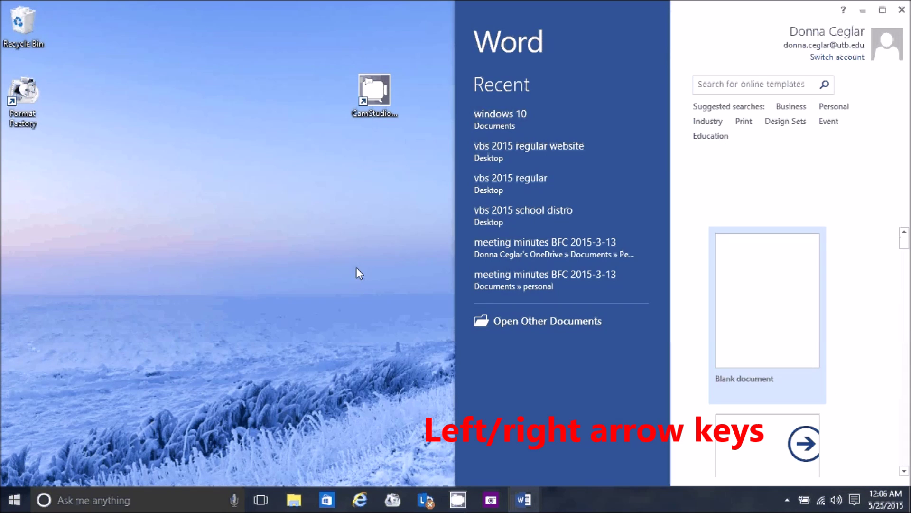
key("super+Left")
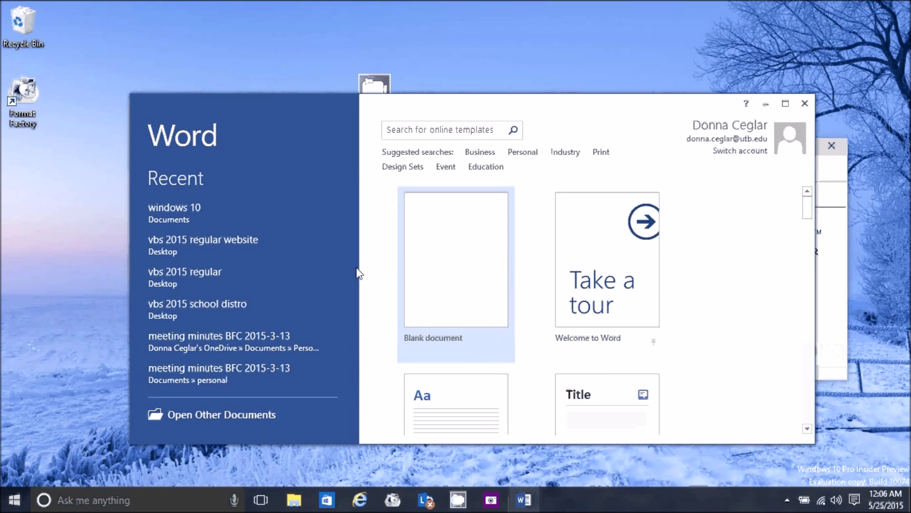
key("super+Left")
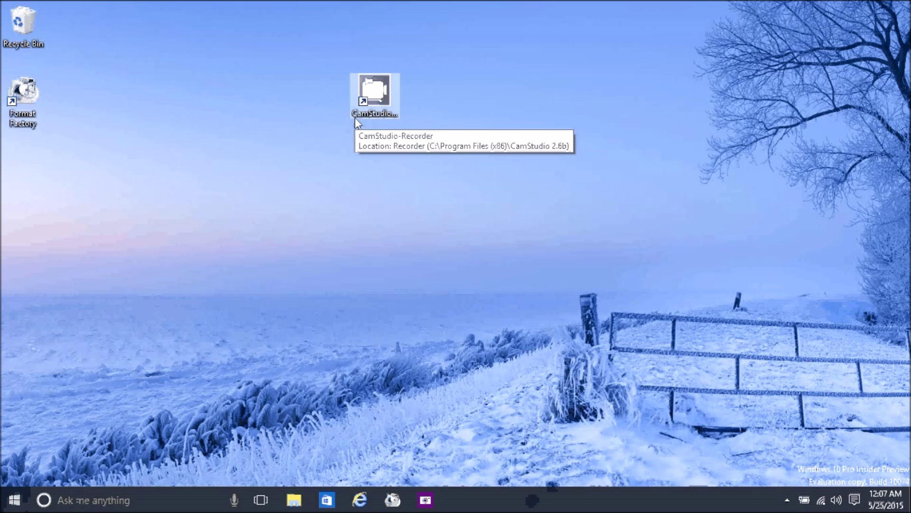
In Task View, move Lync onto Desktop 2, remove Desktop 3, and return to Desktop 1
key("F9")
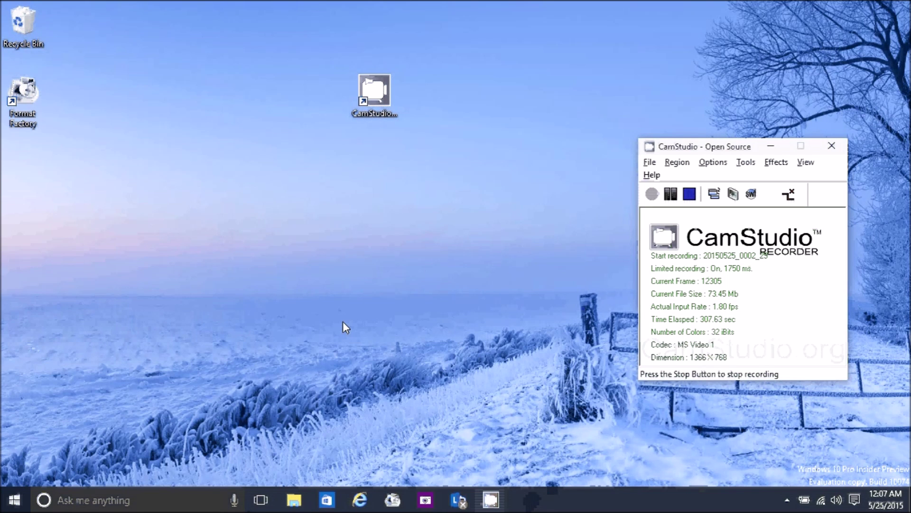
left_click(274, 505)
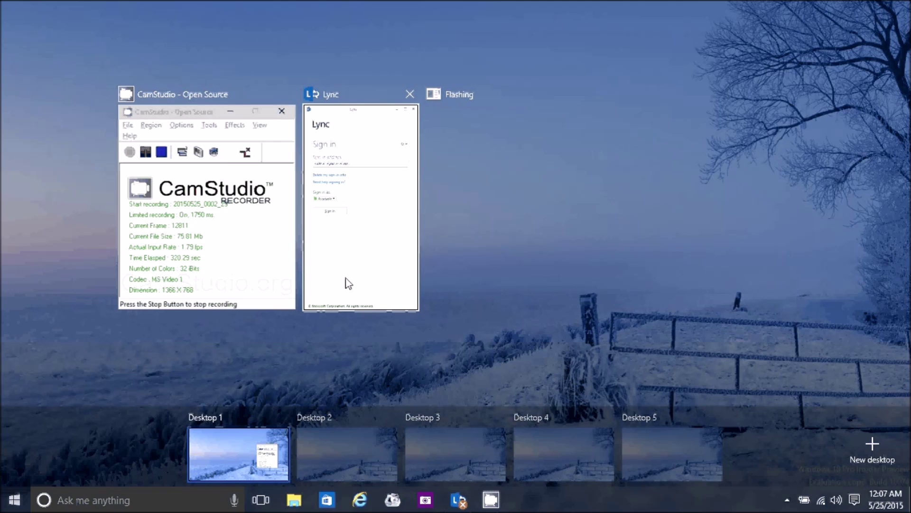
left_click_drag(351, 265, 343, 428)
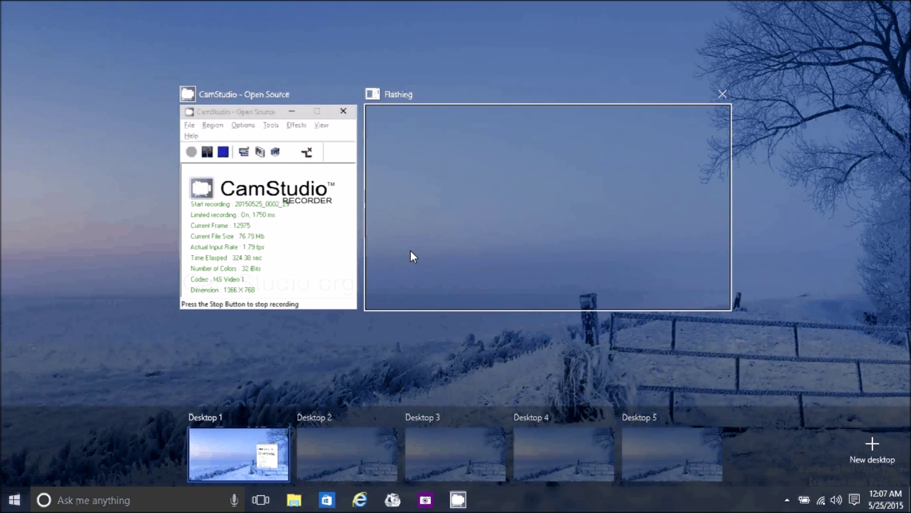
left_click(494, 417)
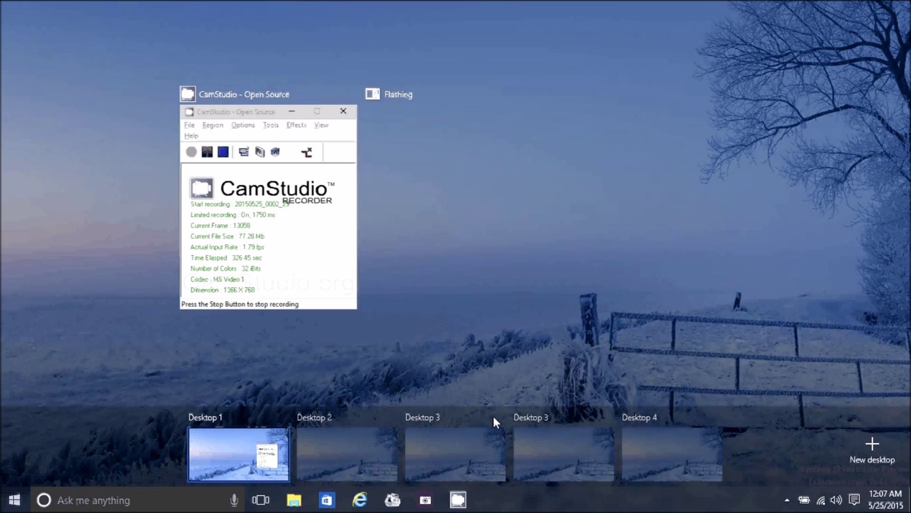
right_click(280, 107)
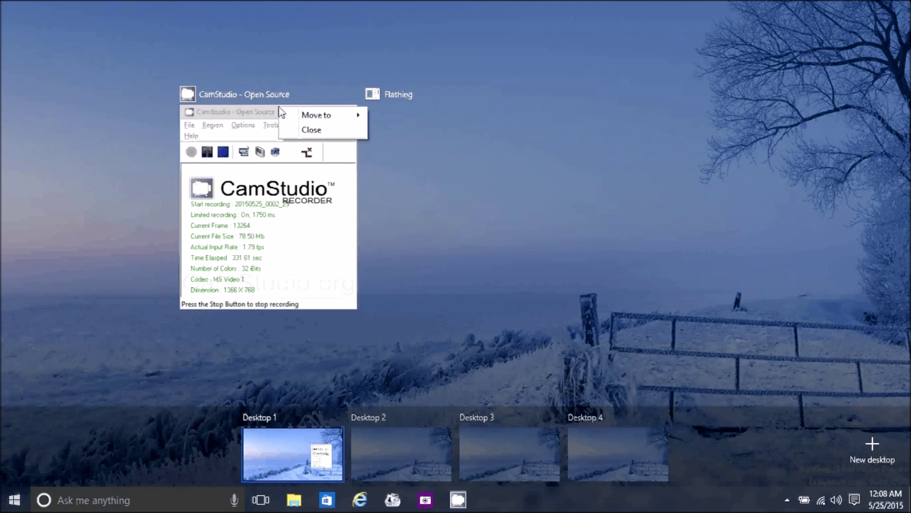
mouse_move(315, 117)
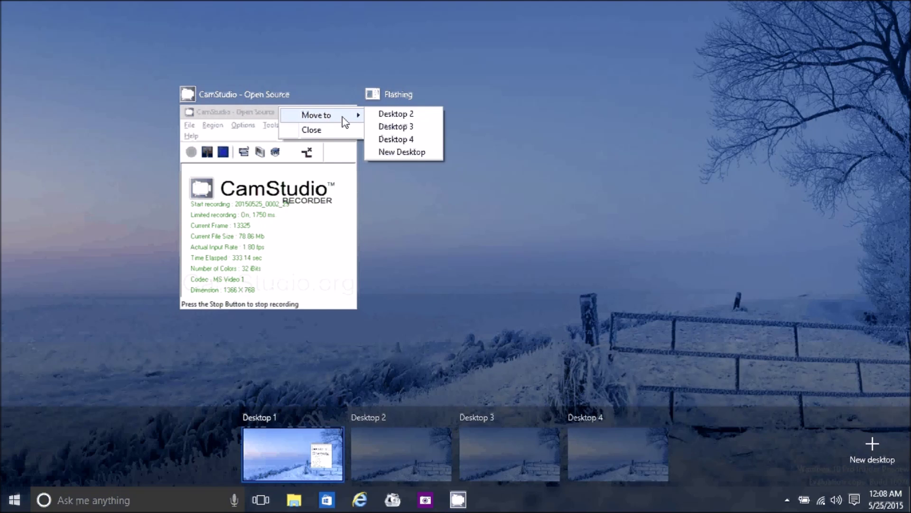
left_click(120, 121)
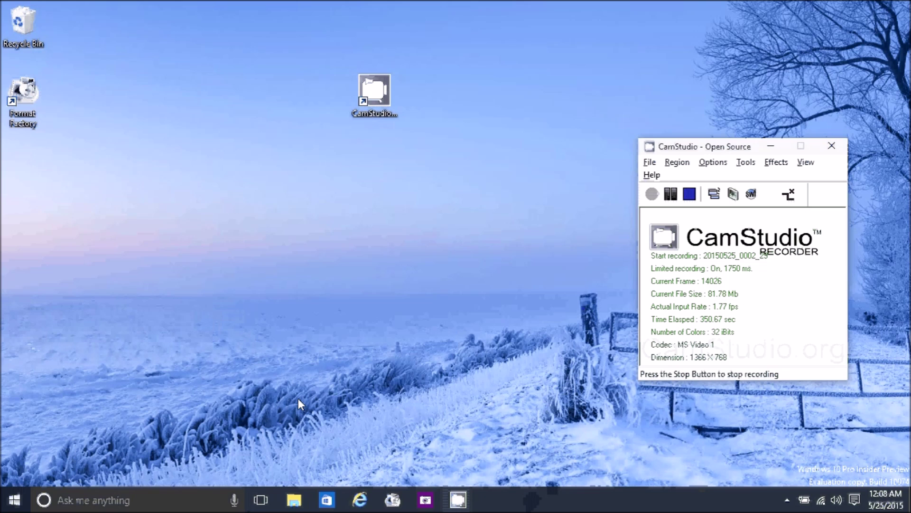
Open the tray Wi-Fi network list and switch Wi-Fi off
left_click(264, 498)
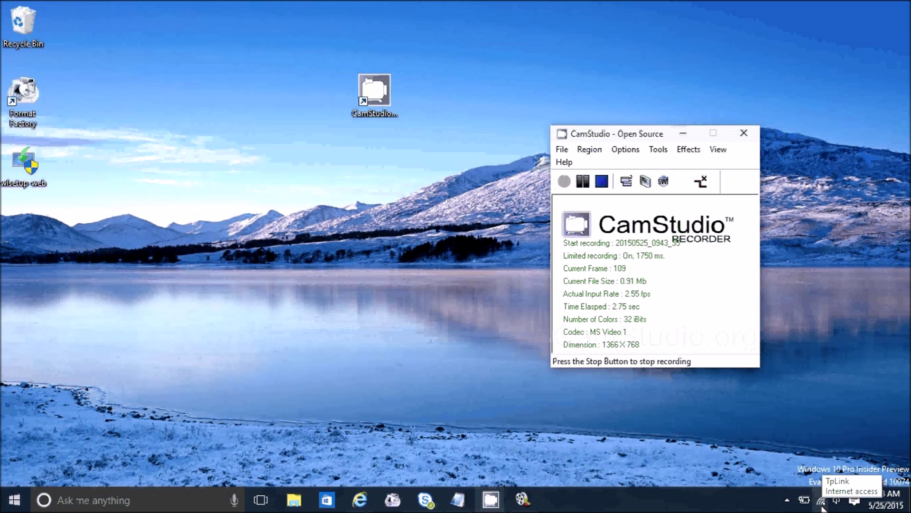
left_click(823, 502)
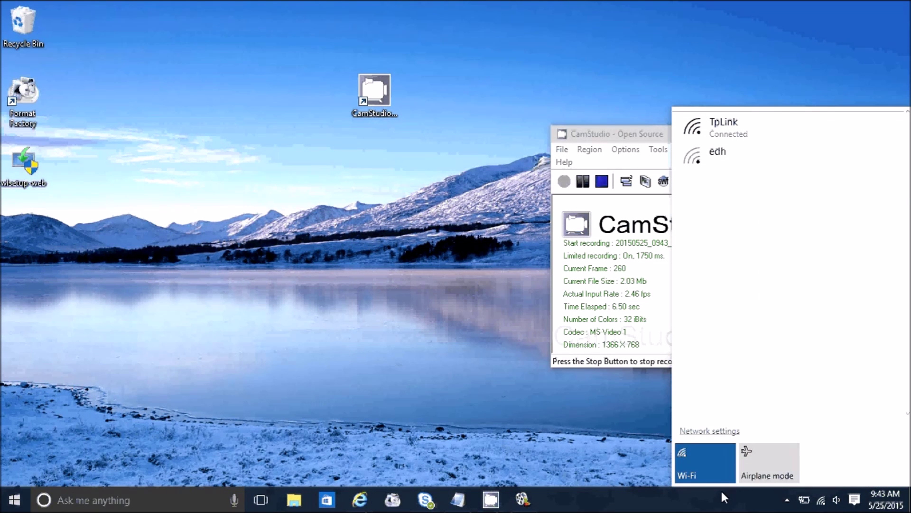
left_click(719, 476)
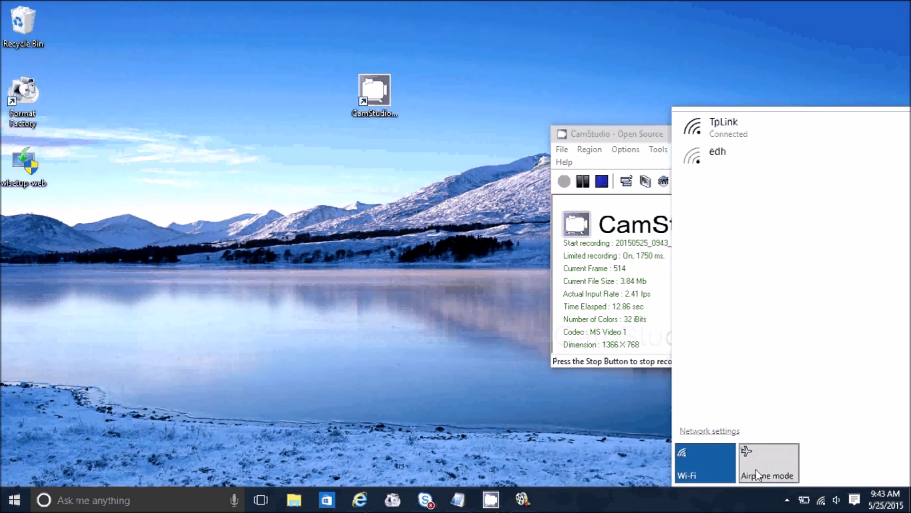
Expand the TpLink and edh network entries, then open the full Network settings page
left_click(737, 136)
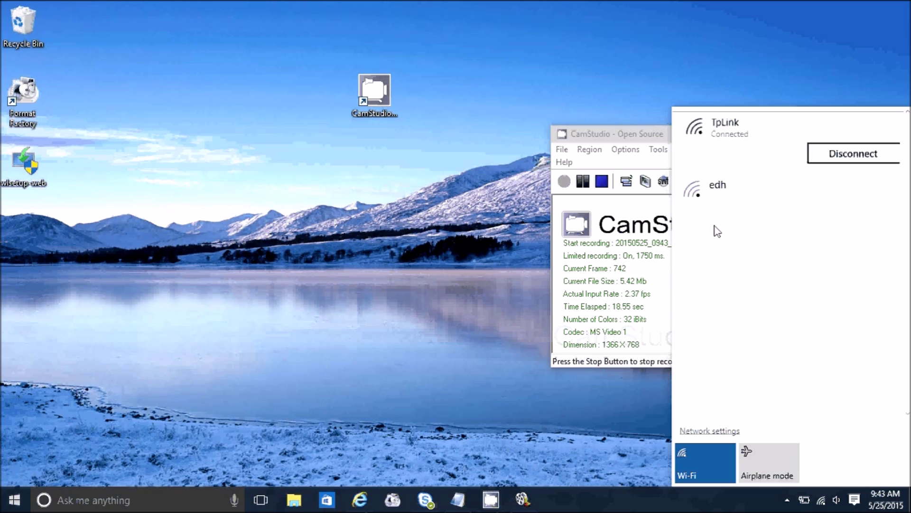
left_click(719, 183)
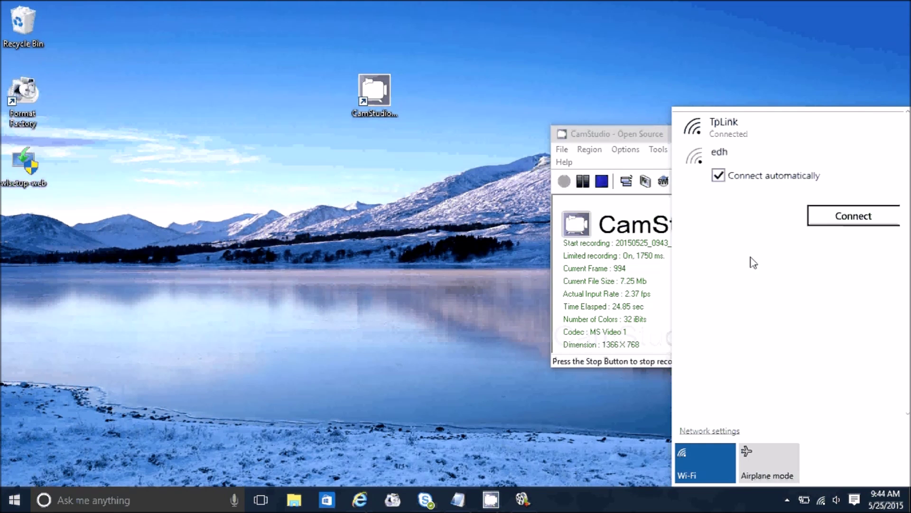
left_click(719, 127)
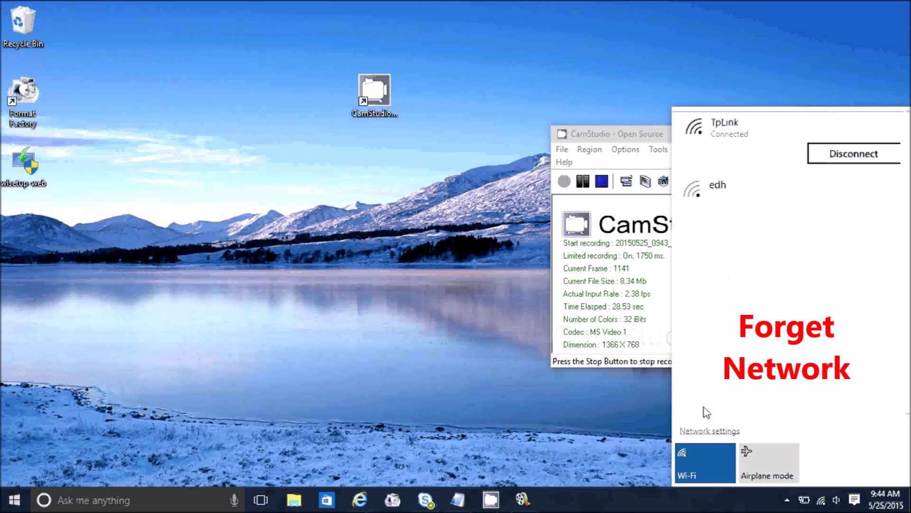
left_click(704, 430)
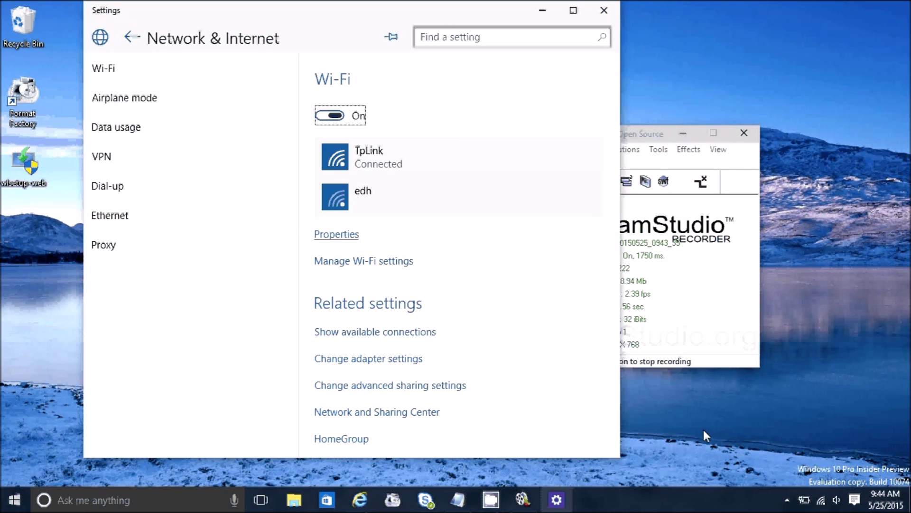
In Manage Wi-Fi settings, scroll to the saved networks and reveal Forget for linksys
left_click(337, 265)
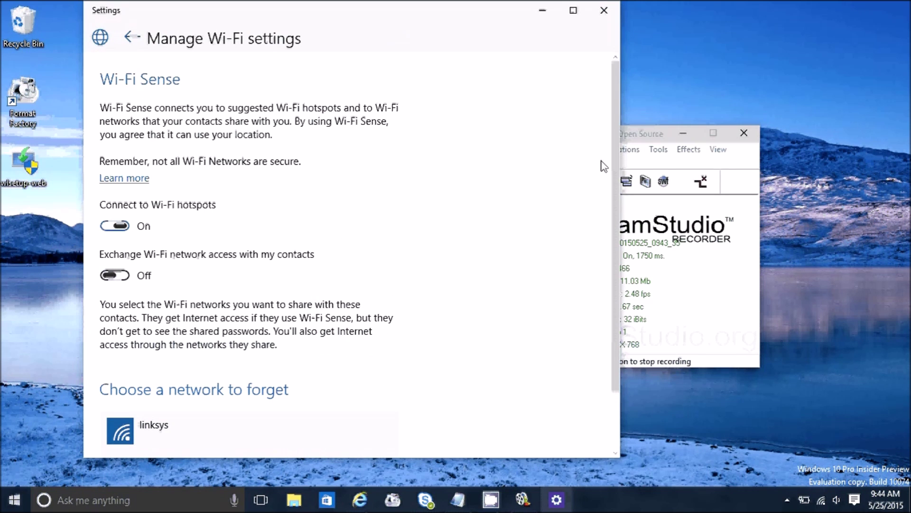
left_click_drag(612, 164, 612, 223)
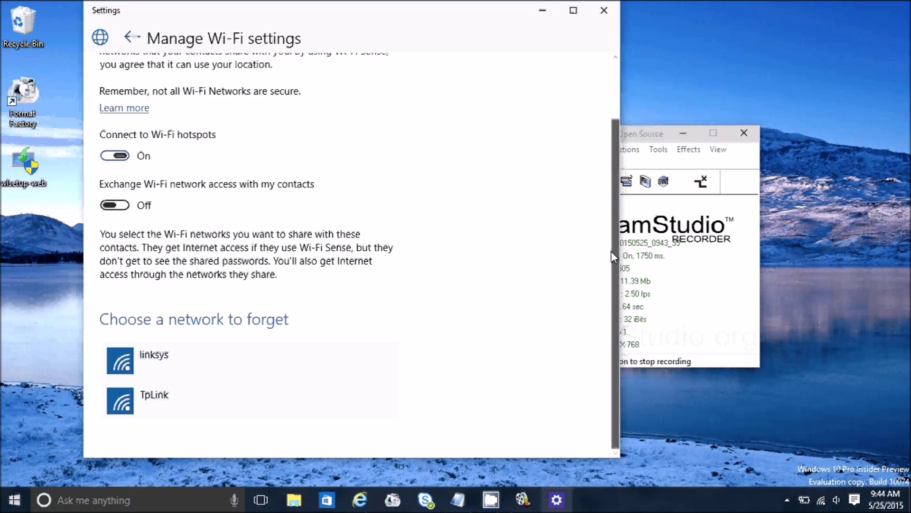
left_click(163, 356)
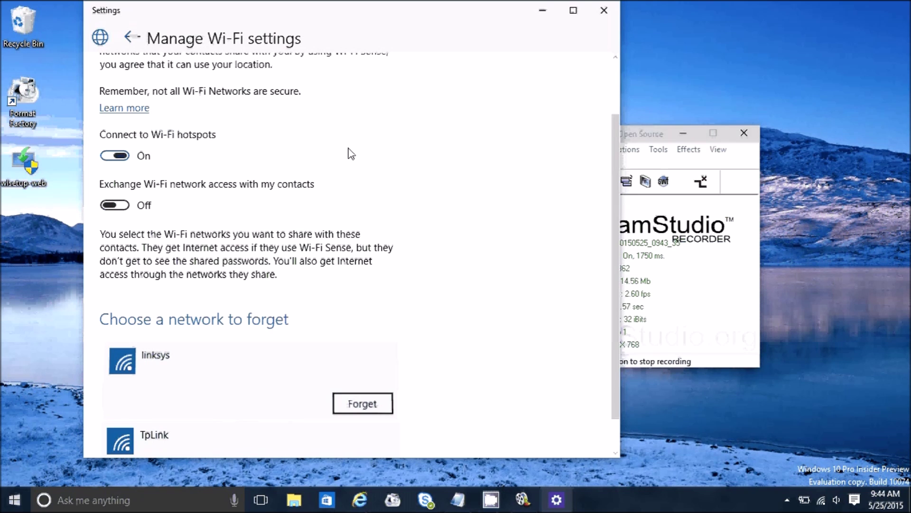
scroll(615, 190, "up", 2)
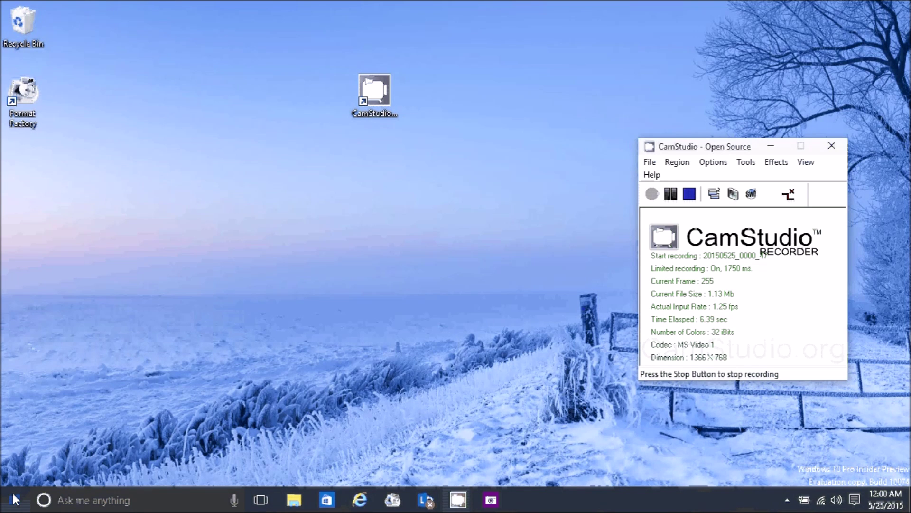
Open Settings from Start and browse the Personalization Colors options
left_click(16, 500)
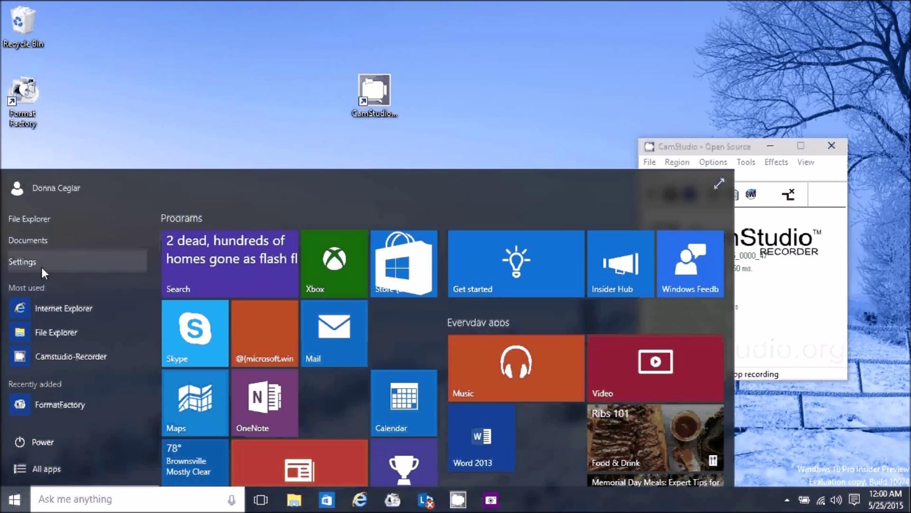
left_click(41, 267)
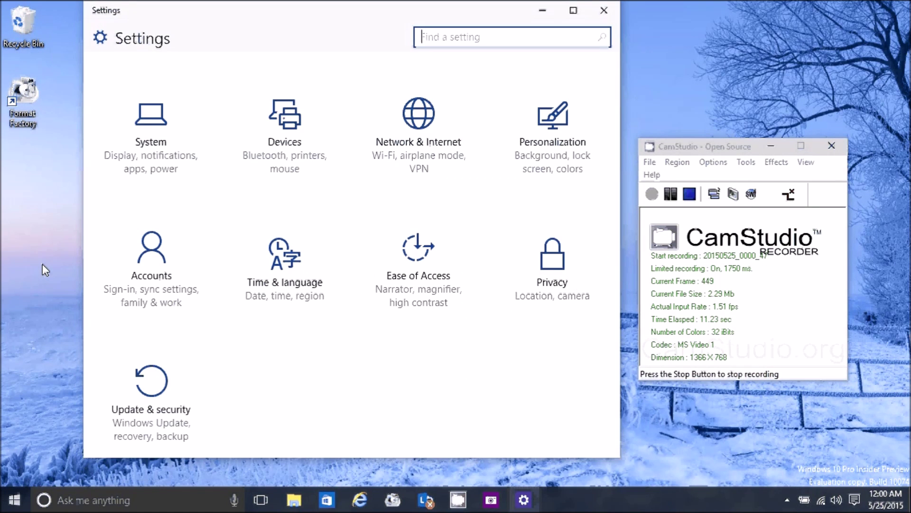
left_click(548, 170)
left_click(105, 97)
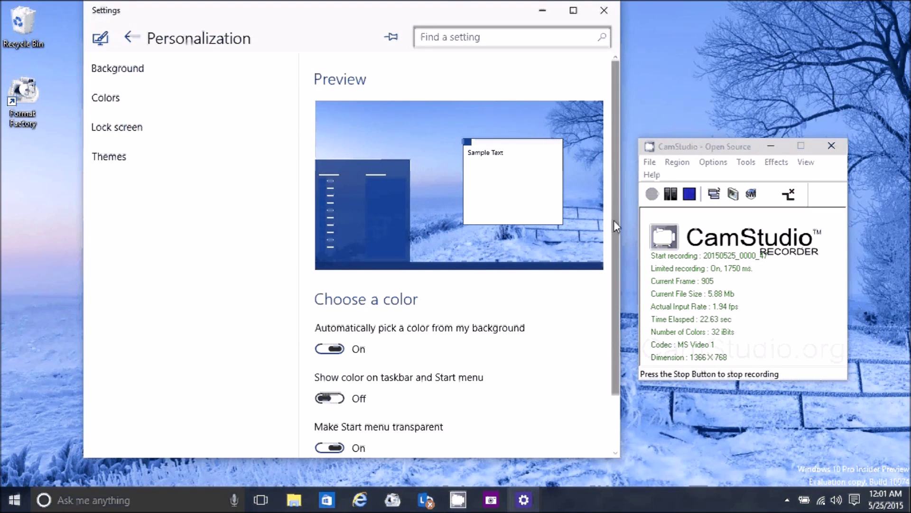
scroll(614, 221, "down", 2)
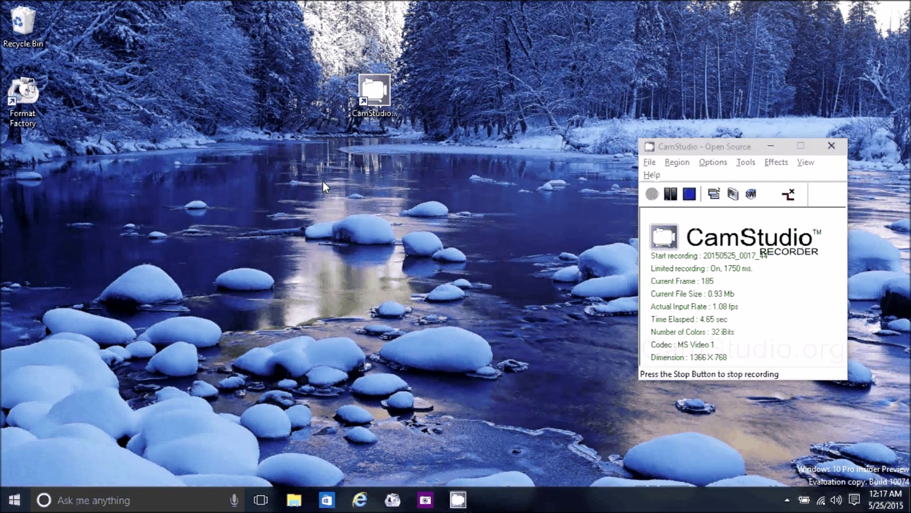
From the desktop's Personalize menu, open classic theme settings and apply Beautiful Birds
right_click(323, 187)
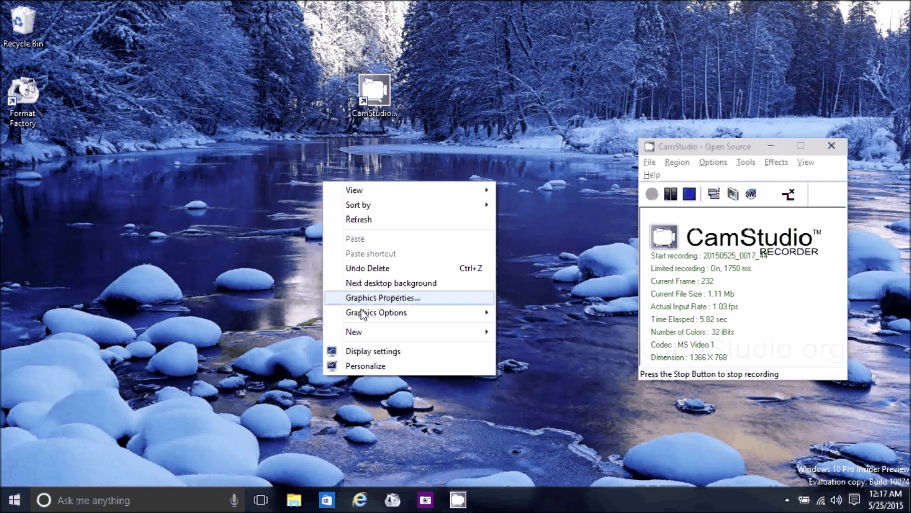
left_click(366, 368)
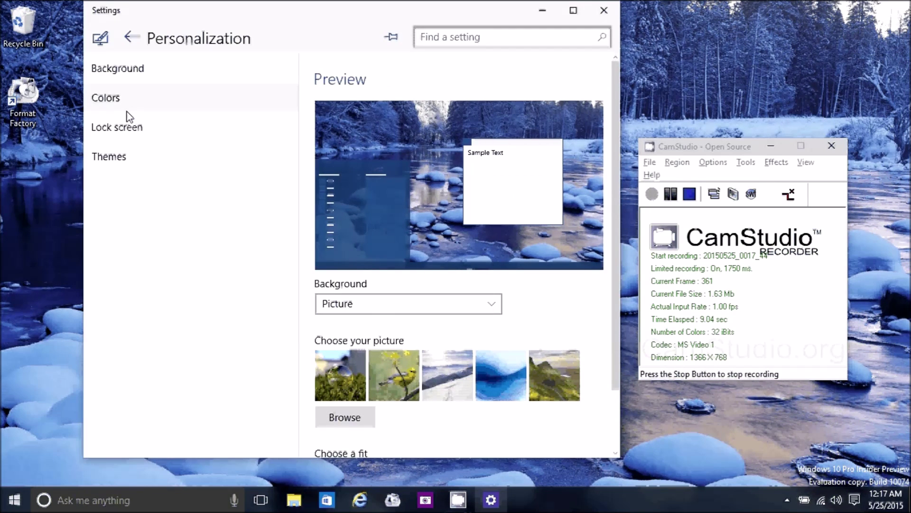
left_click(114, 158)
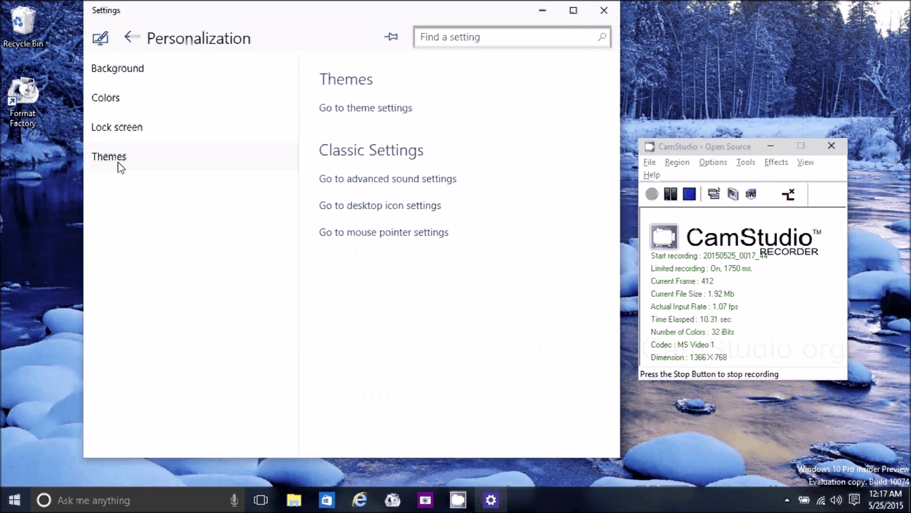
left_click(333, 109)
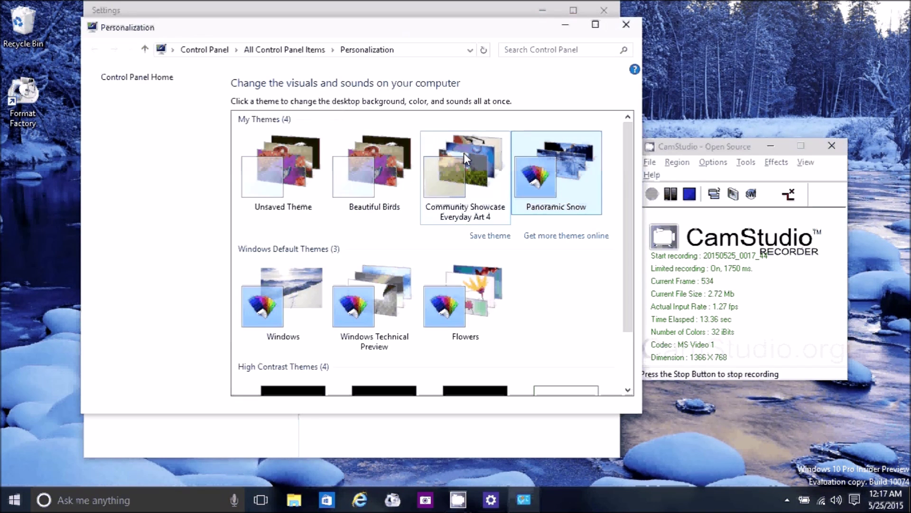
left_click(364, 198)
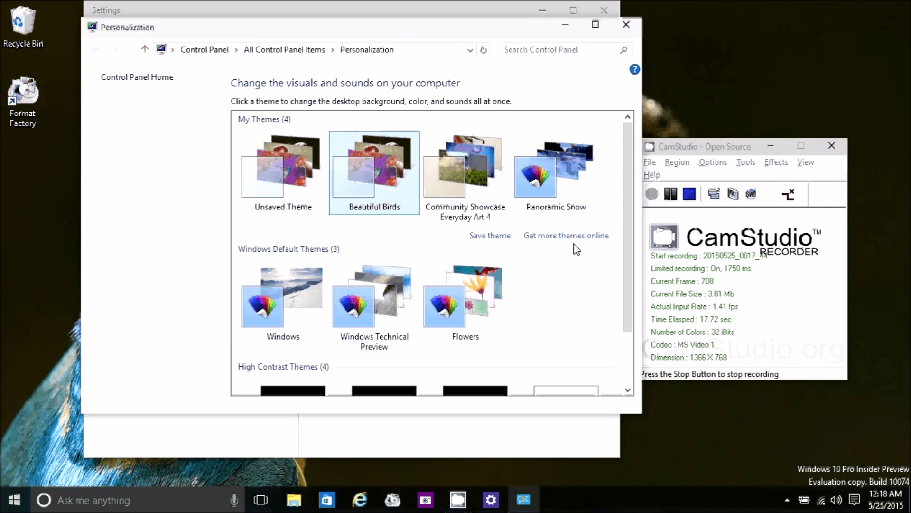
Browse more themes online in Edge, close it, then apply the Panoramic Snow theme
left_click(571, 237)
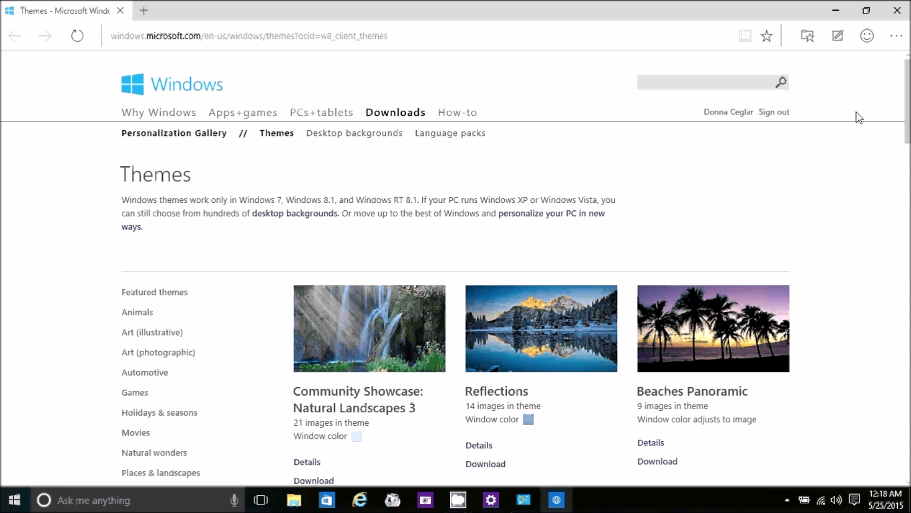
left_click(898, 11)
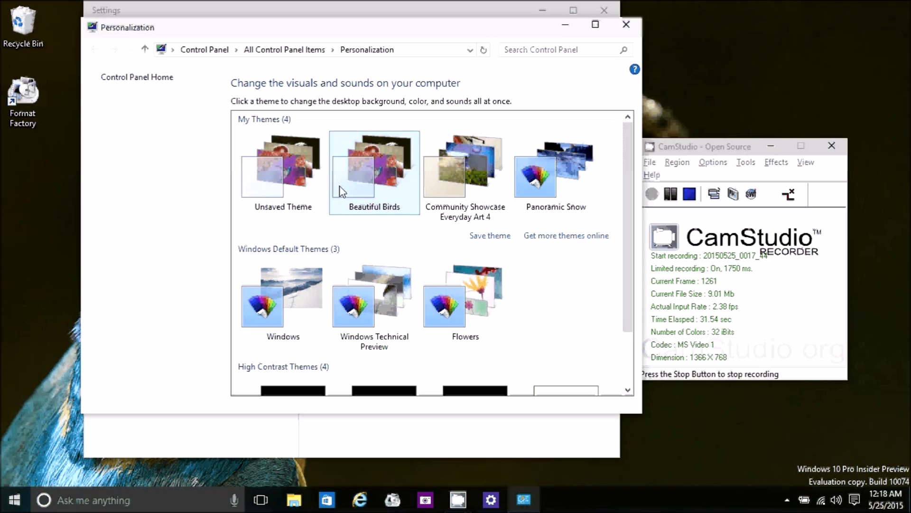
left_click(534, 176)
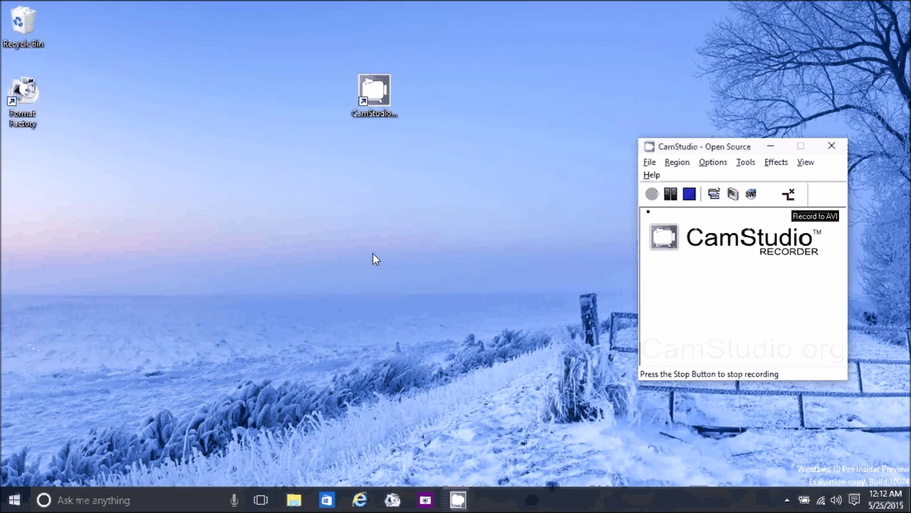
Open Administrative Tools via Control Panel and select the Computer Management shortcut
right_click(13, 507)
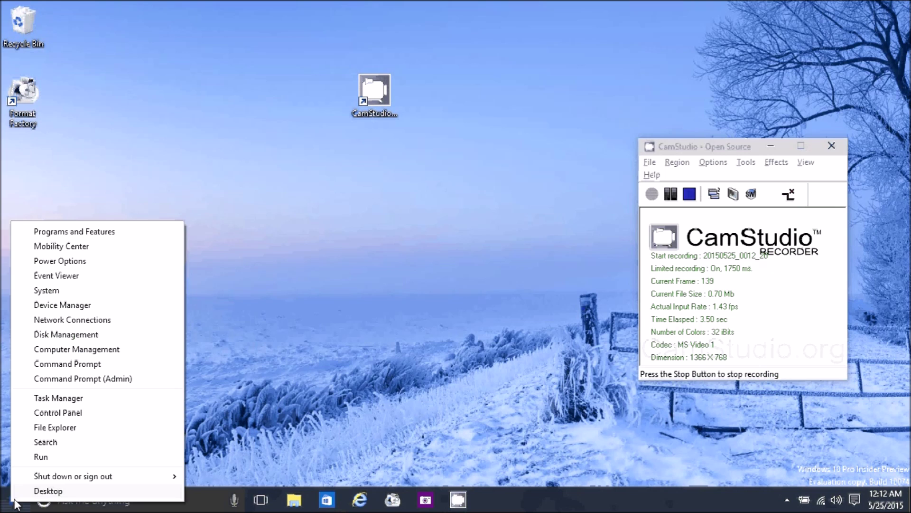
left_click(58, 414)
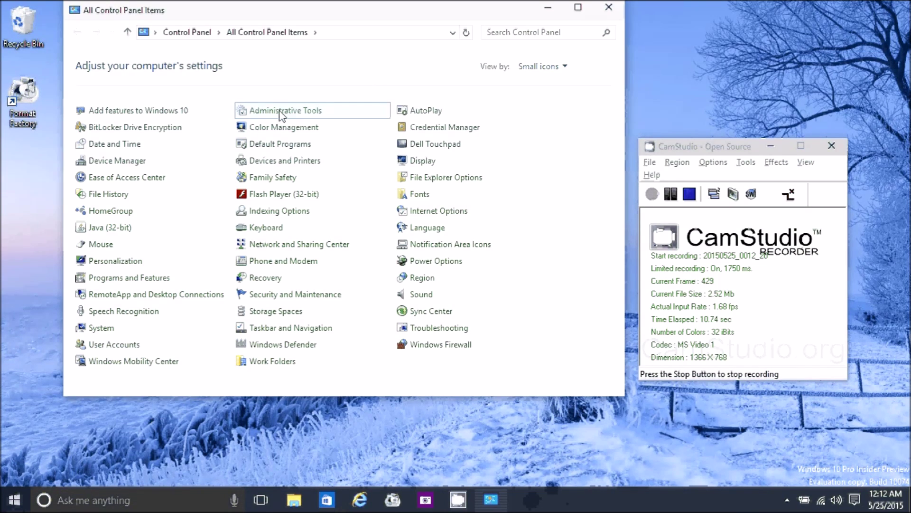
left_click(272, 112)
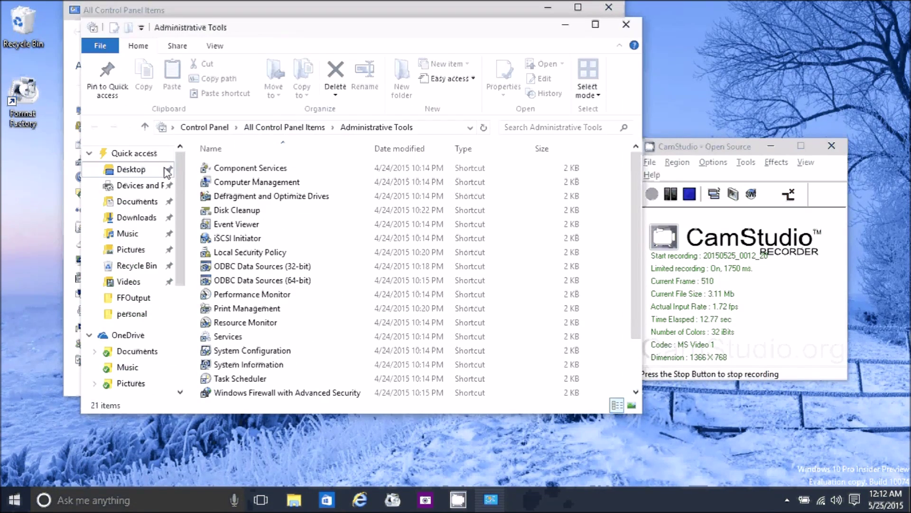
left_click(234, 183)
In Computer Management, view the Users and Groups under Local Users and Groups
double_click(234, 183)
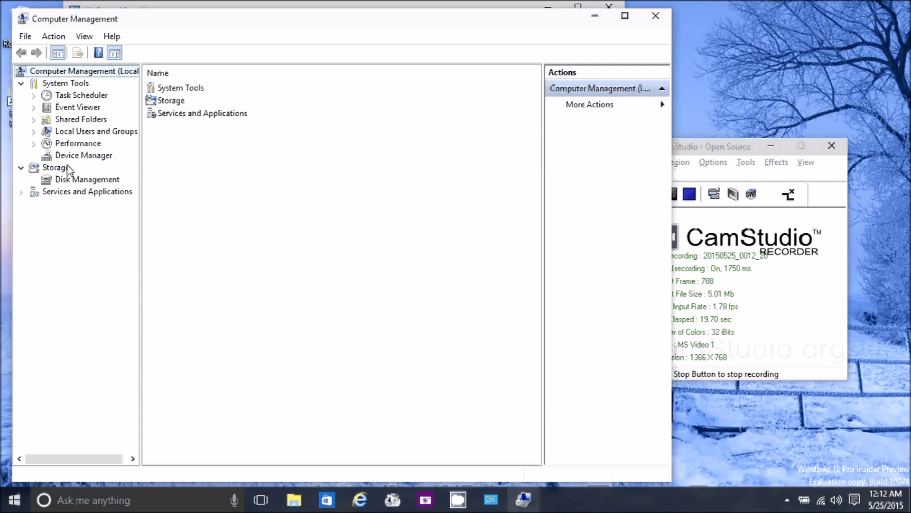
left_click(82, 133)
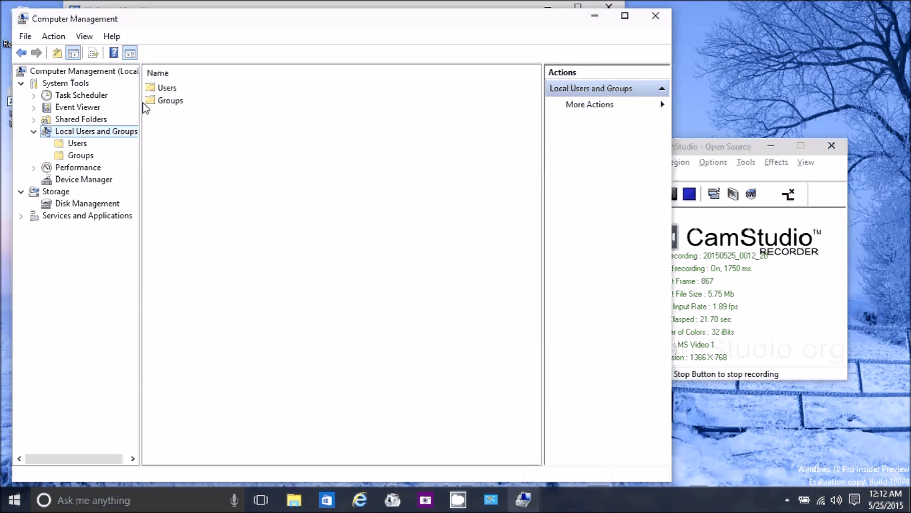
left_click(166, 89)
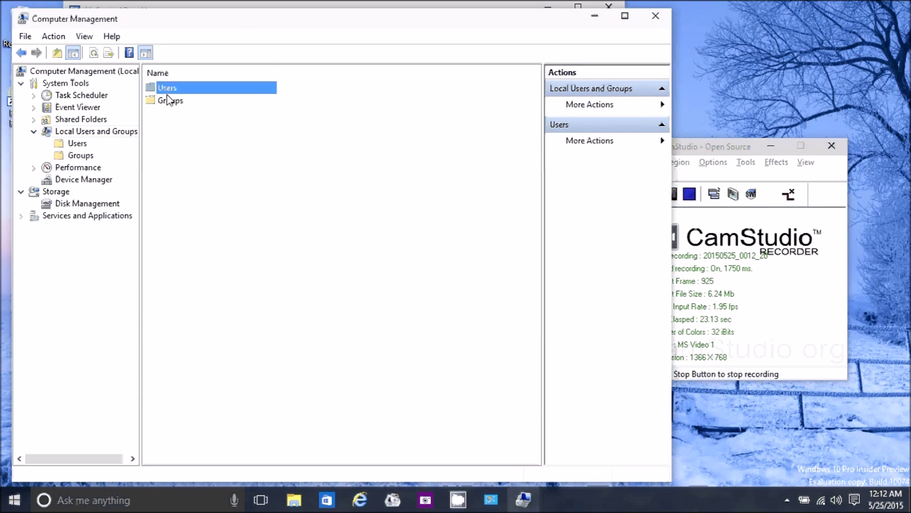
left_click(167, 101)
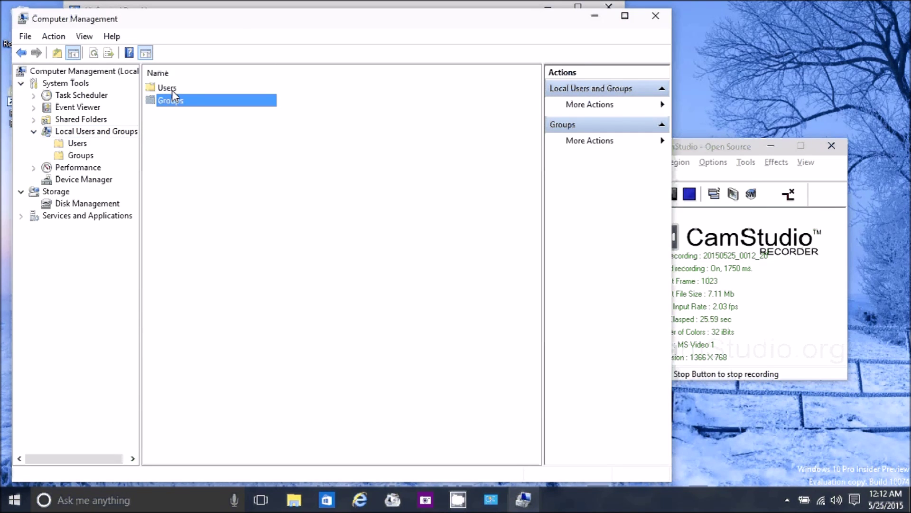
Close Computer Management, Administrative Tools and Control Panel to return to the desktop
left_click(654, 18)
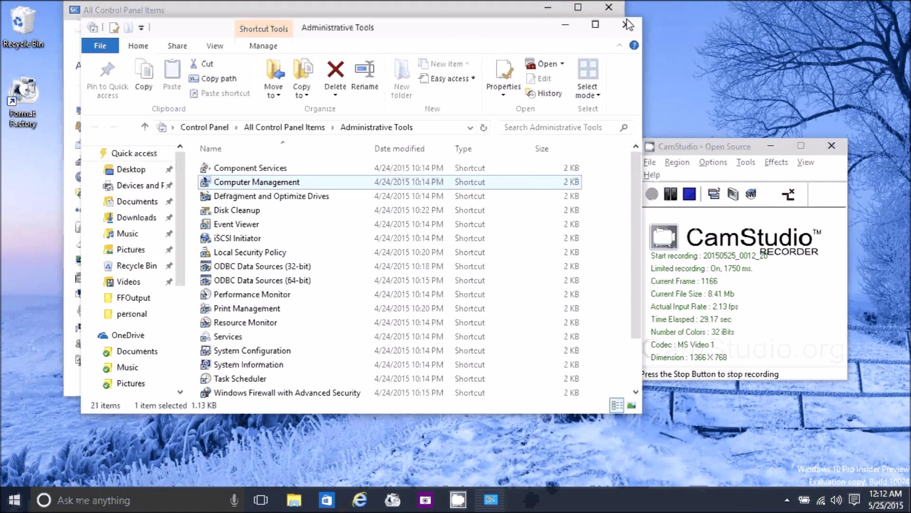
left_click(613, 7)
left_click(609, 7)
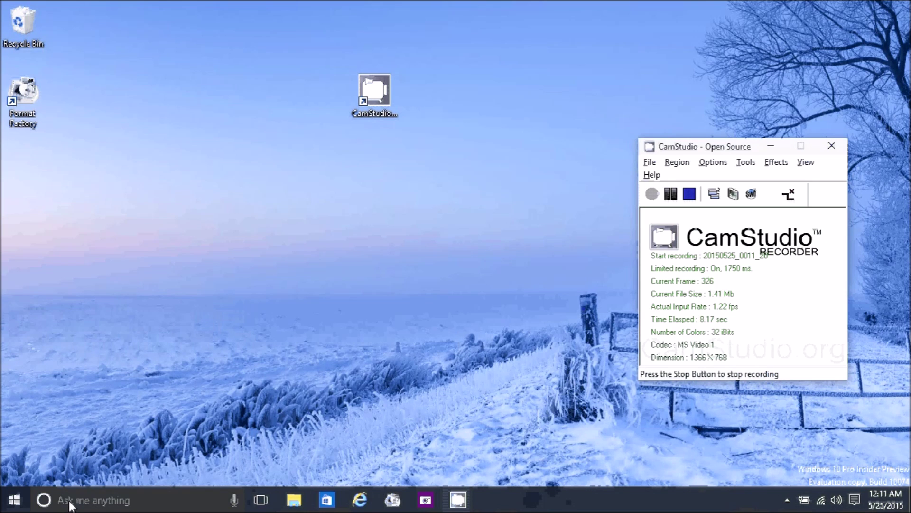
left_click(70, 504)
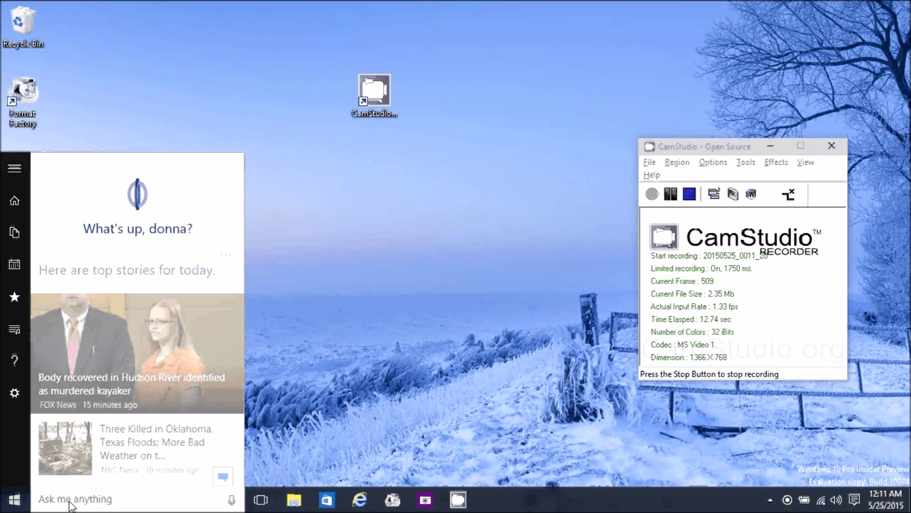
type("cor")
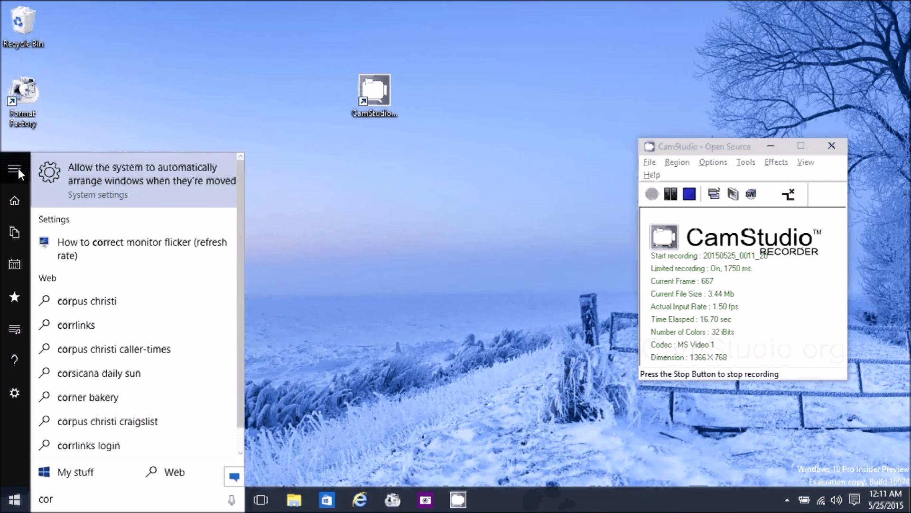
left_click(18, 168)
left_click(56, 392)
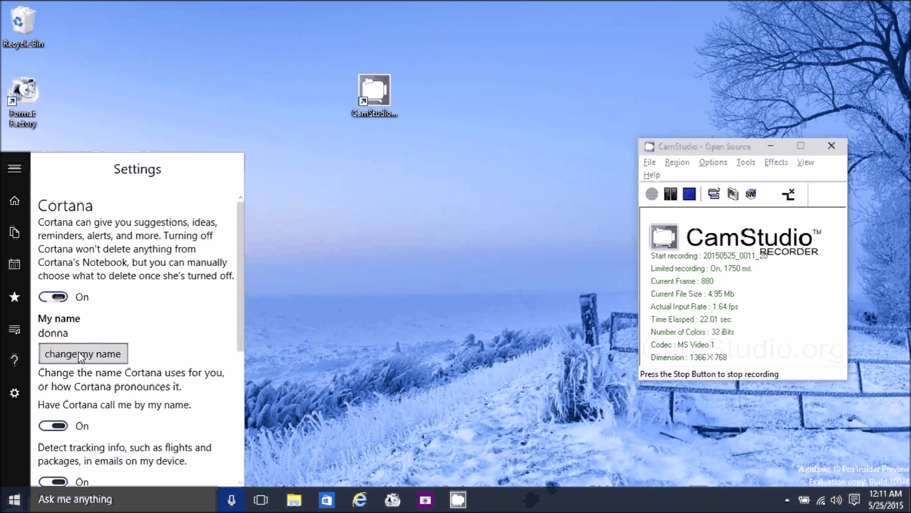
left_click_drag(238, 275, 234, 362)
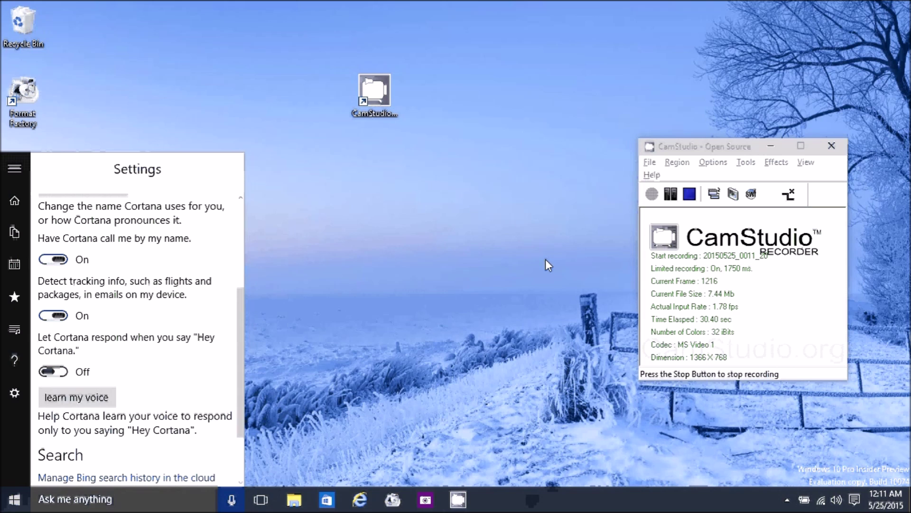
left_click(690, 196)
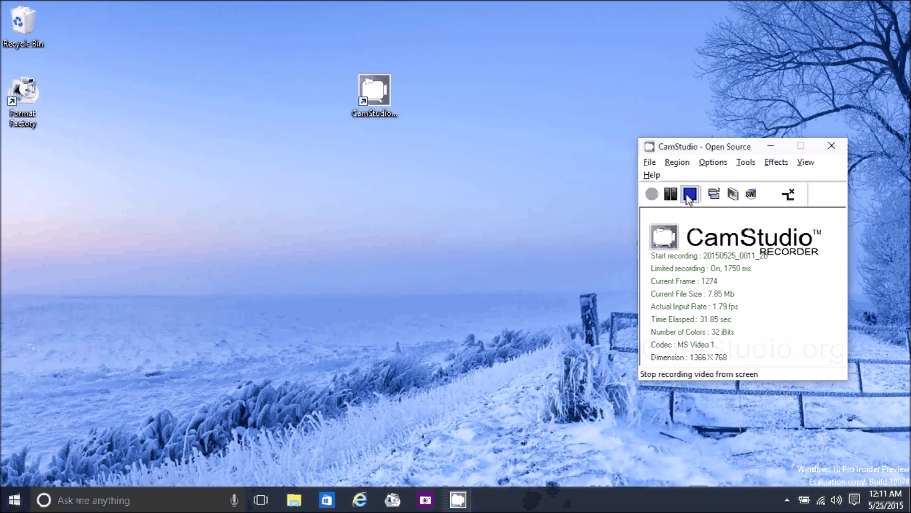
left_click(652, 194)
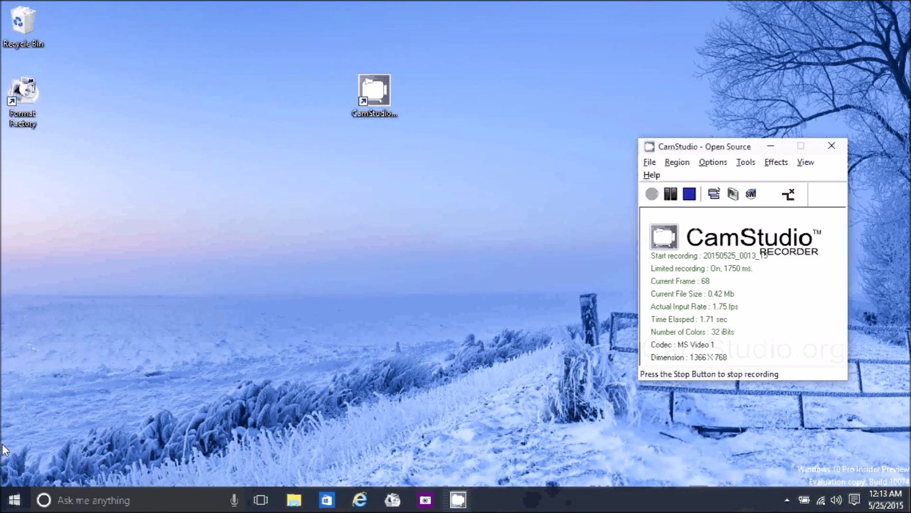
Open an administrator Command Prompt, run 'you', and recall earlier commands with F3, Up and Down
right_click(14, 505)
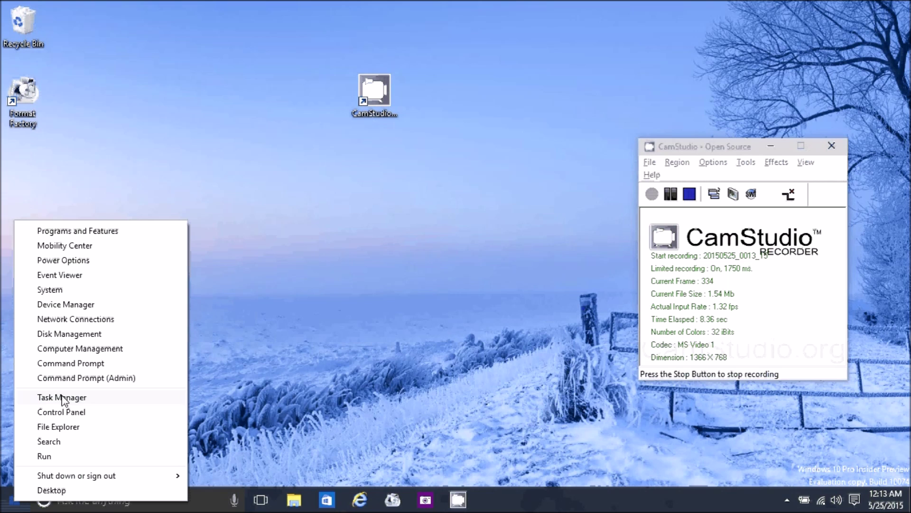
left_click(70, 377)
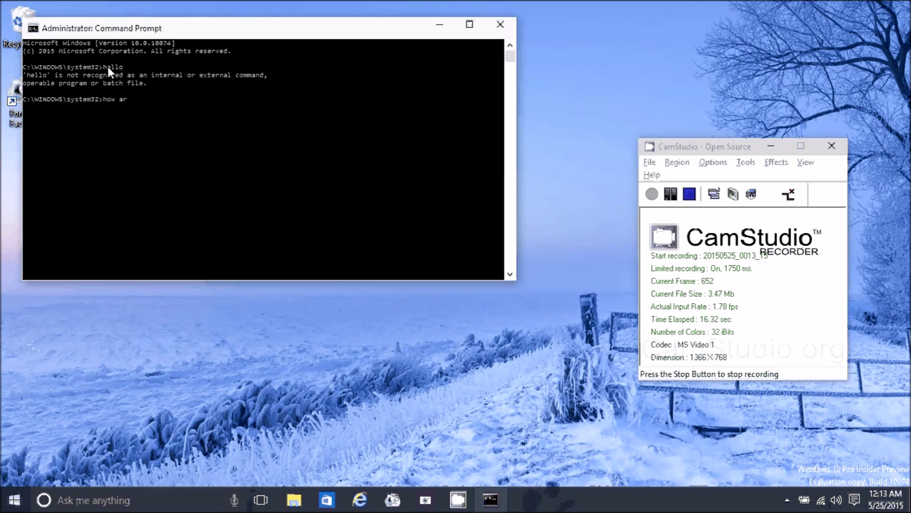
type("you")
key("Return")
key("F3")
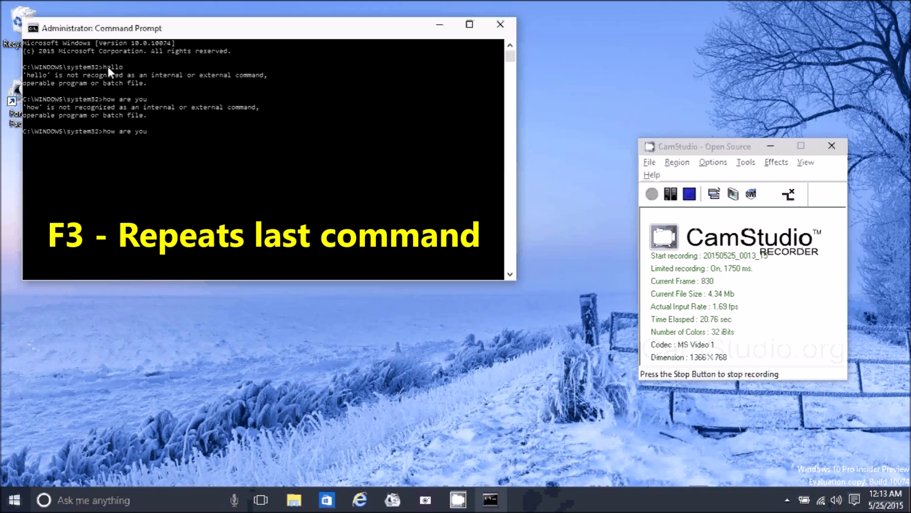
key("Up")
key("Up")
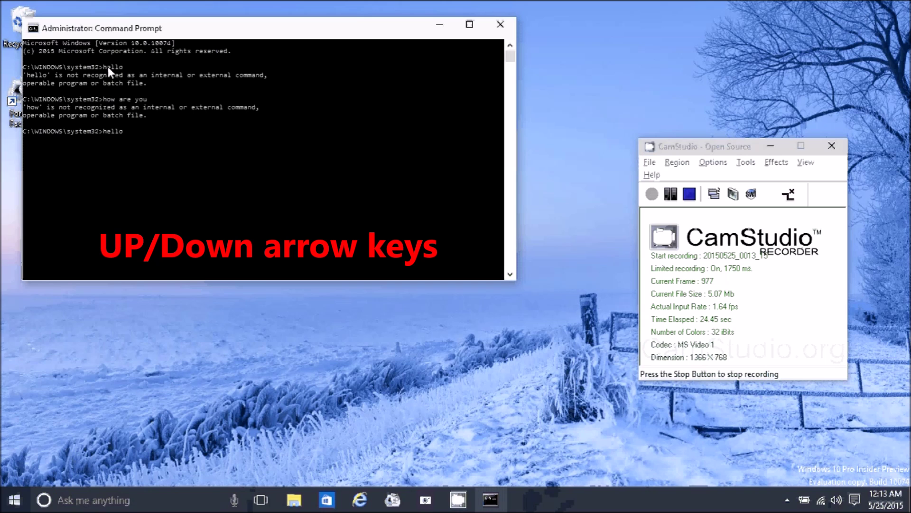
key("Down")
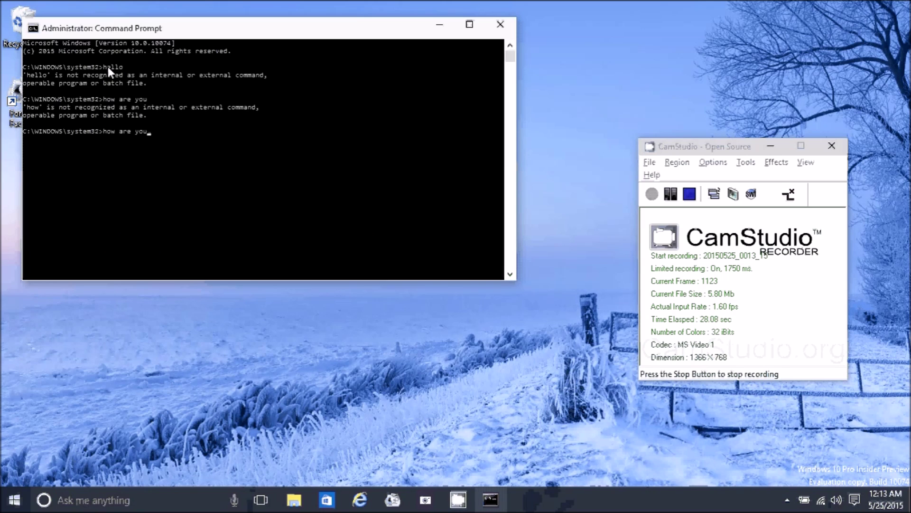
Copy and paste words on the prompt line to build 'how are you you you are you you you'
key("shift+Left")
key("shift+Left")
key("shift+Left")
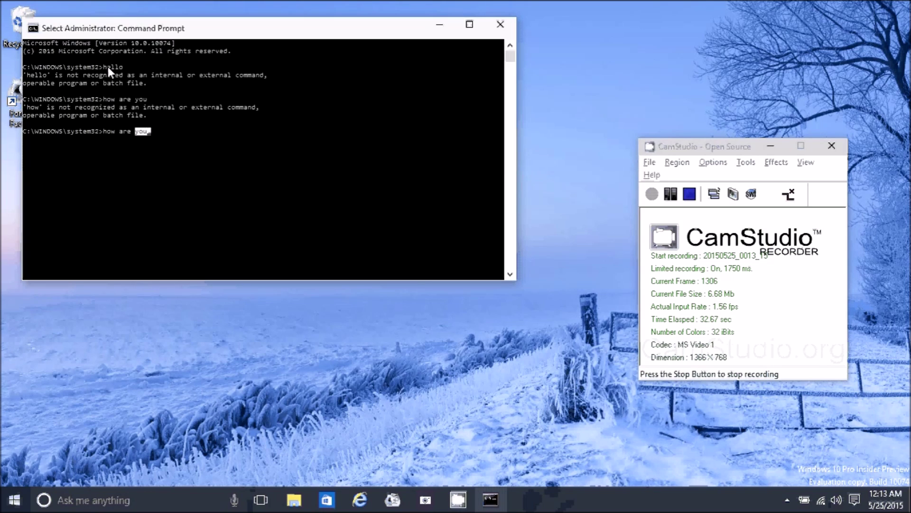
key("ctrl+c")
key("ctrl+v")
key("ctrl+v")
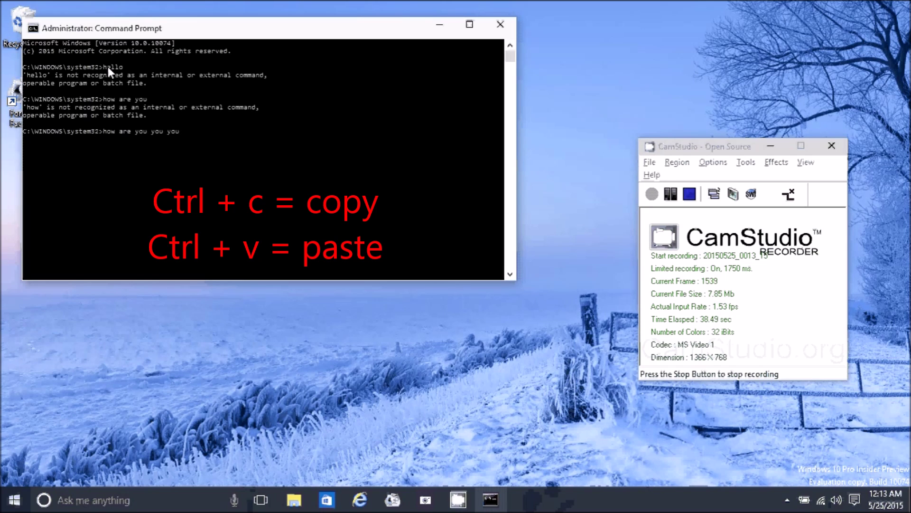
key("shift+Left")
key("shift+Left")
key("shift+Left")
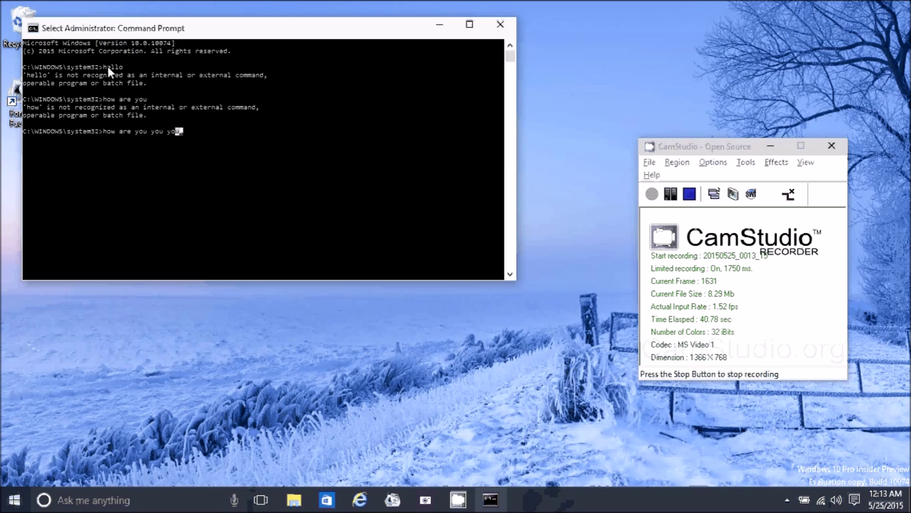
key("shift+Left")
key("shift+Left")
key("shift+Left")
key("shift+Left")
key("shift+Left")
key("shift+Left")
key("shift+Left")
key("shift+Left")
key("shift+Left")
key("shift+Left")
key("shift+Left")
key("shift+Left")
key("ctrl+c")
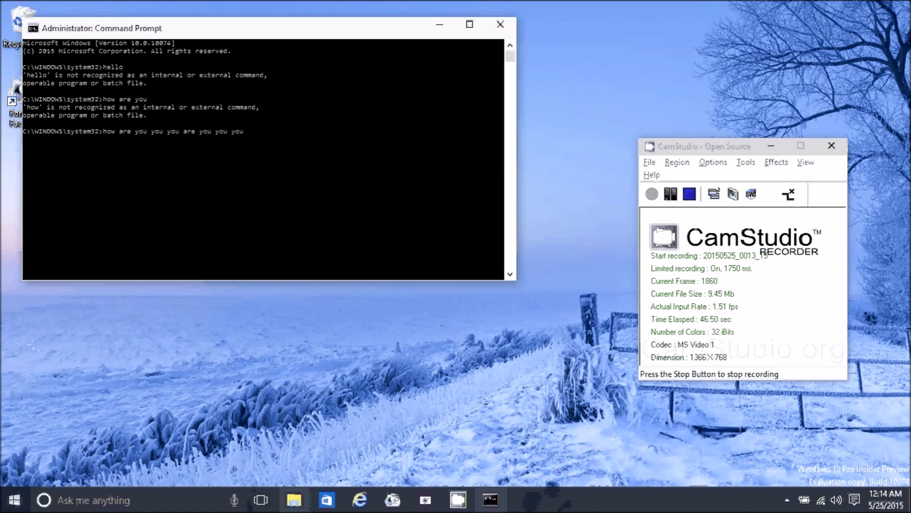
left_click(14, 499)
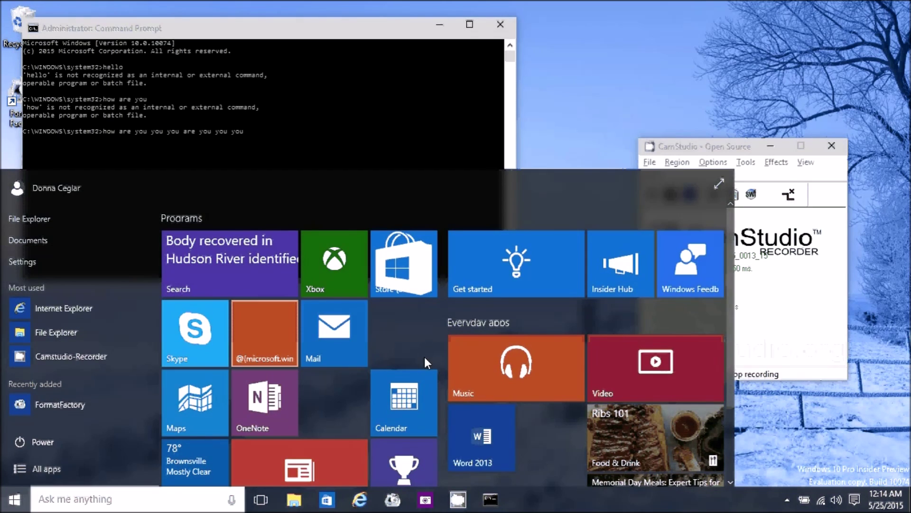
Create a blank Word 2013 document containing 'goodbye' and select the word
left_click(465, 423)
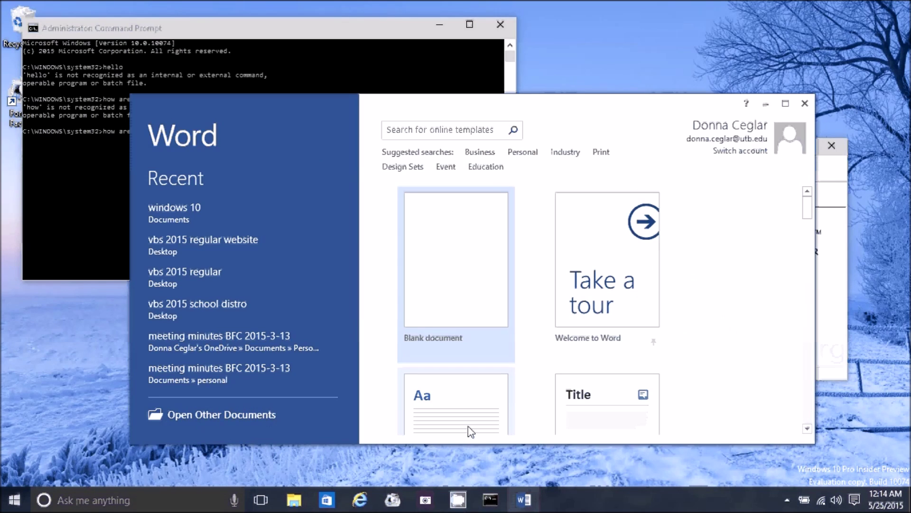
left_click(493, 257)
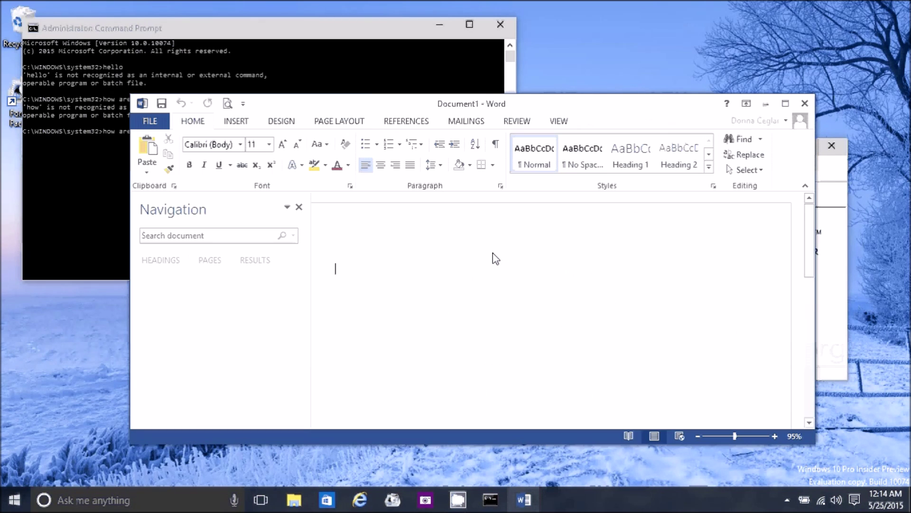
type("goodbye")
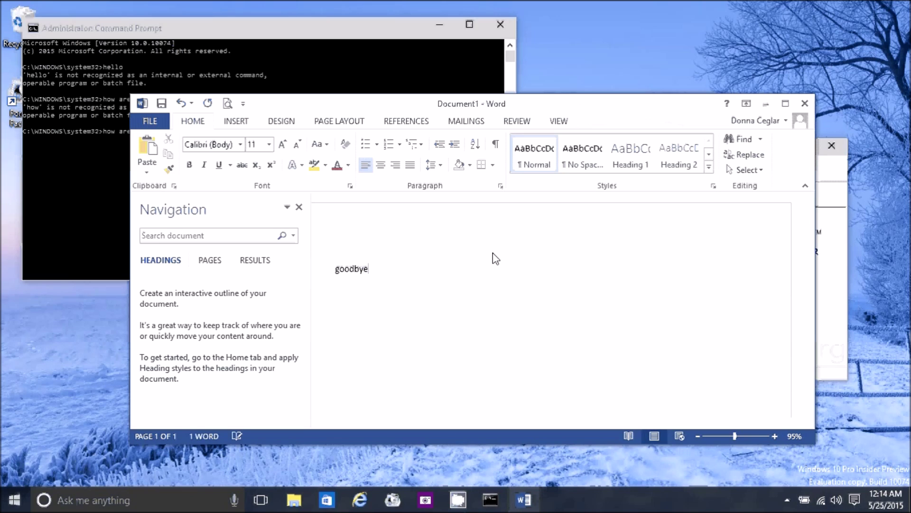
key("ctrl+a")
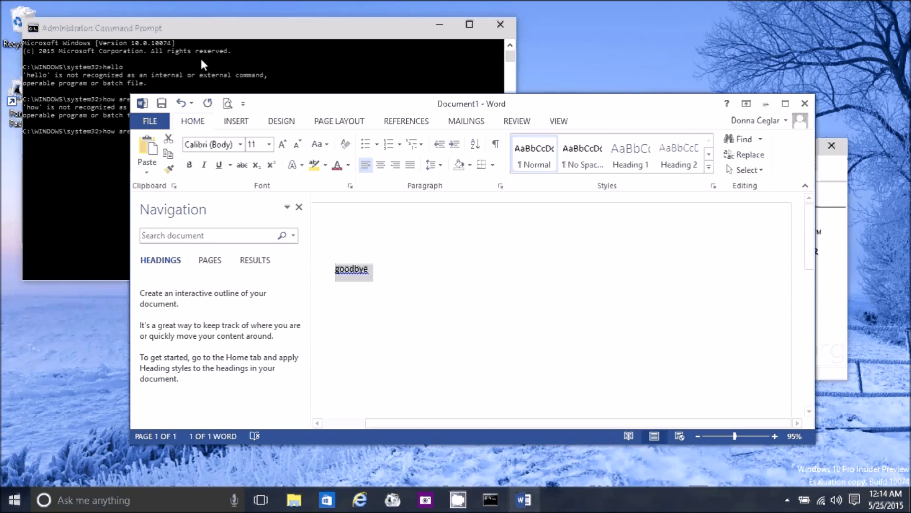
Paste 'goodbye' onto the end of the administrator Command Prompt line
left_click(100, 174)
left_click(258, 133)
key("Escape")
key("ctrl+v")
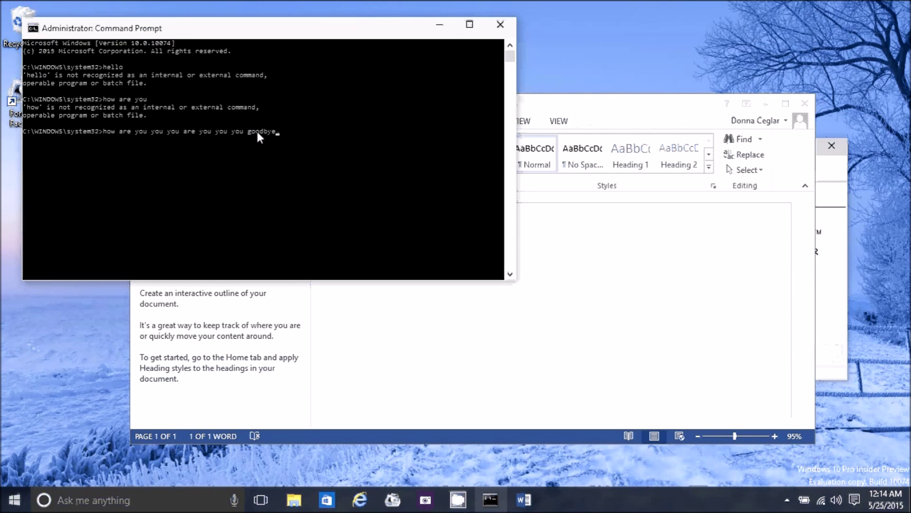